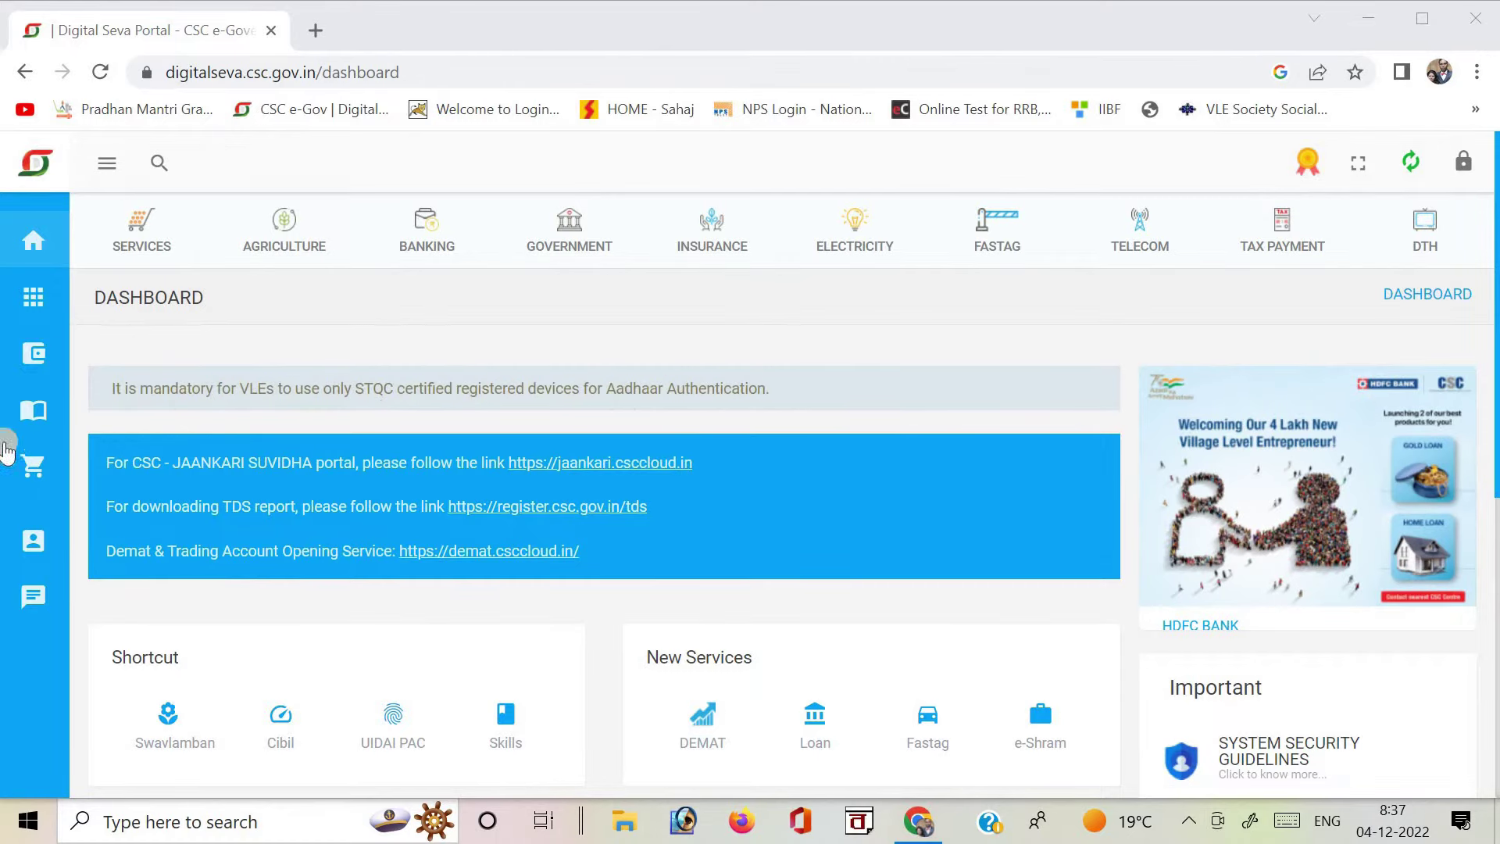
Search the Digital Seva Portal for 'pan' and open PAN Card E-KYC Services.
left_click(157, 165)
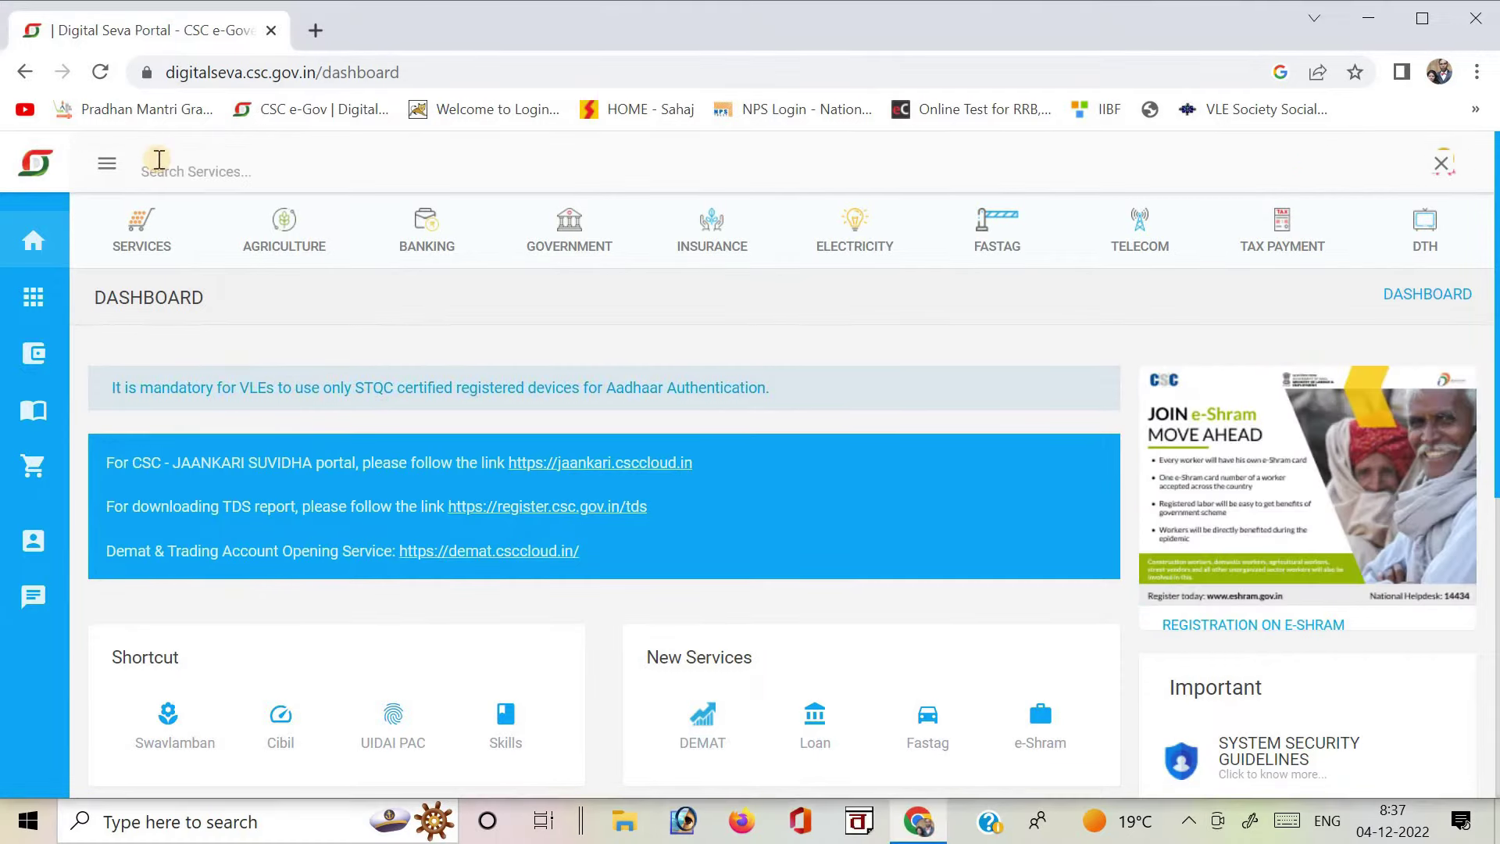
type("pan")
key("Return")
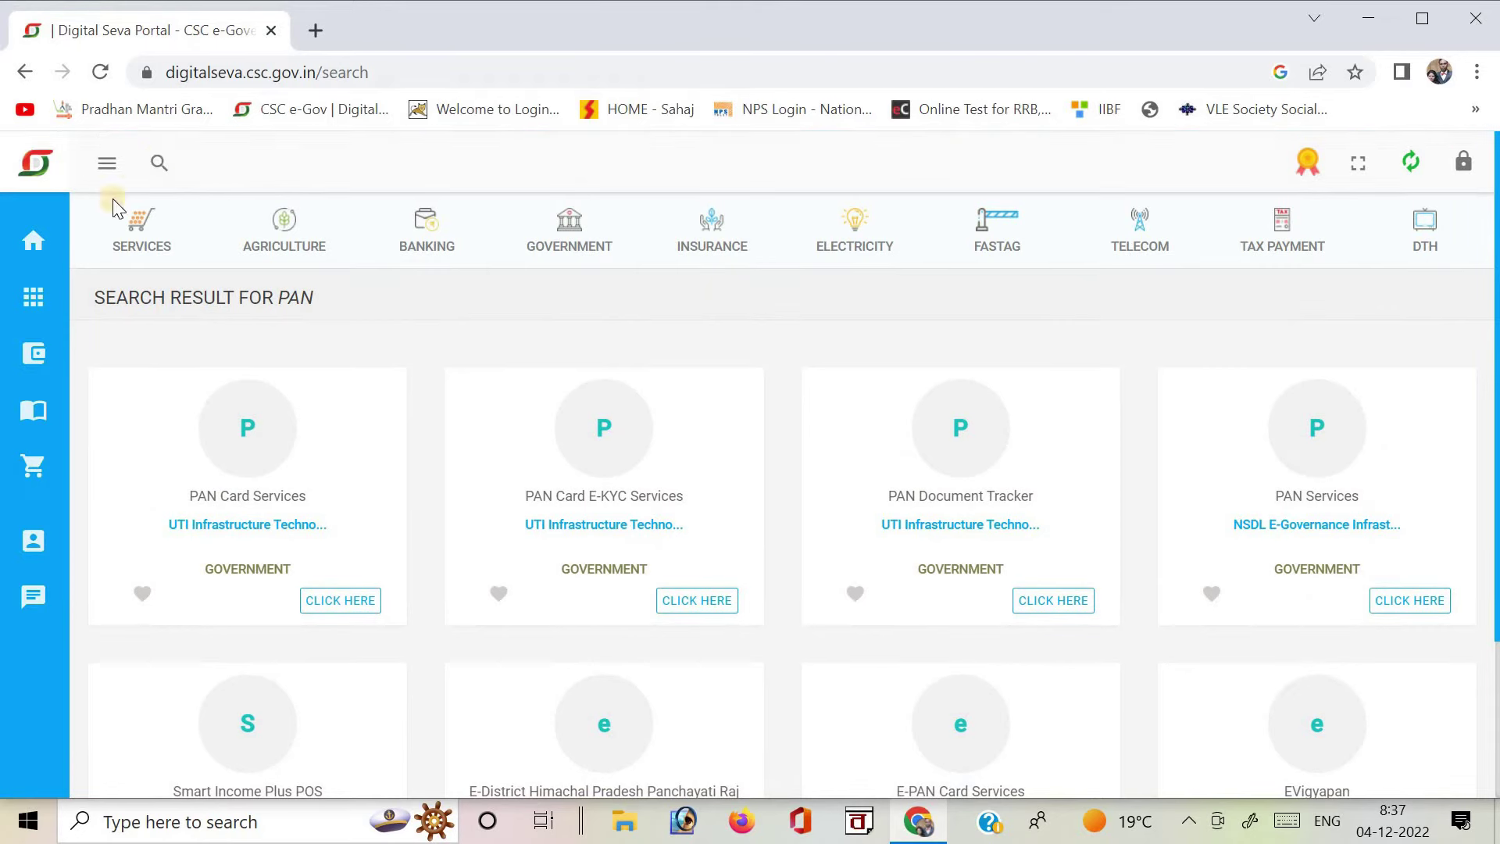
left_click(725, 602)
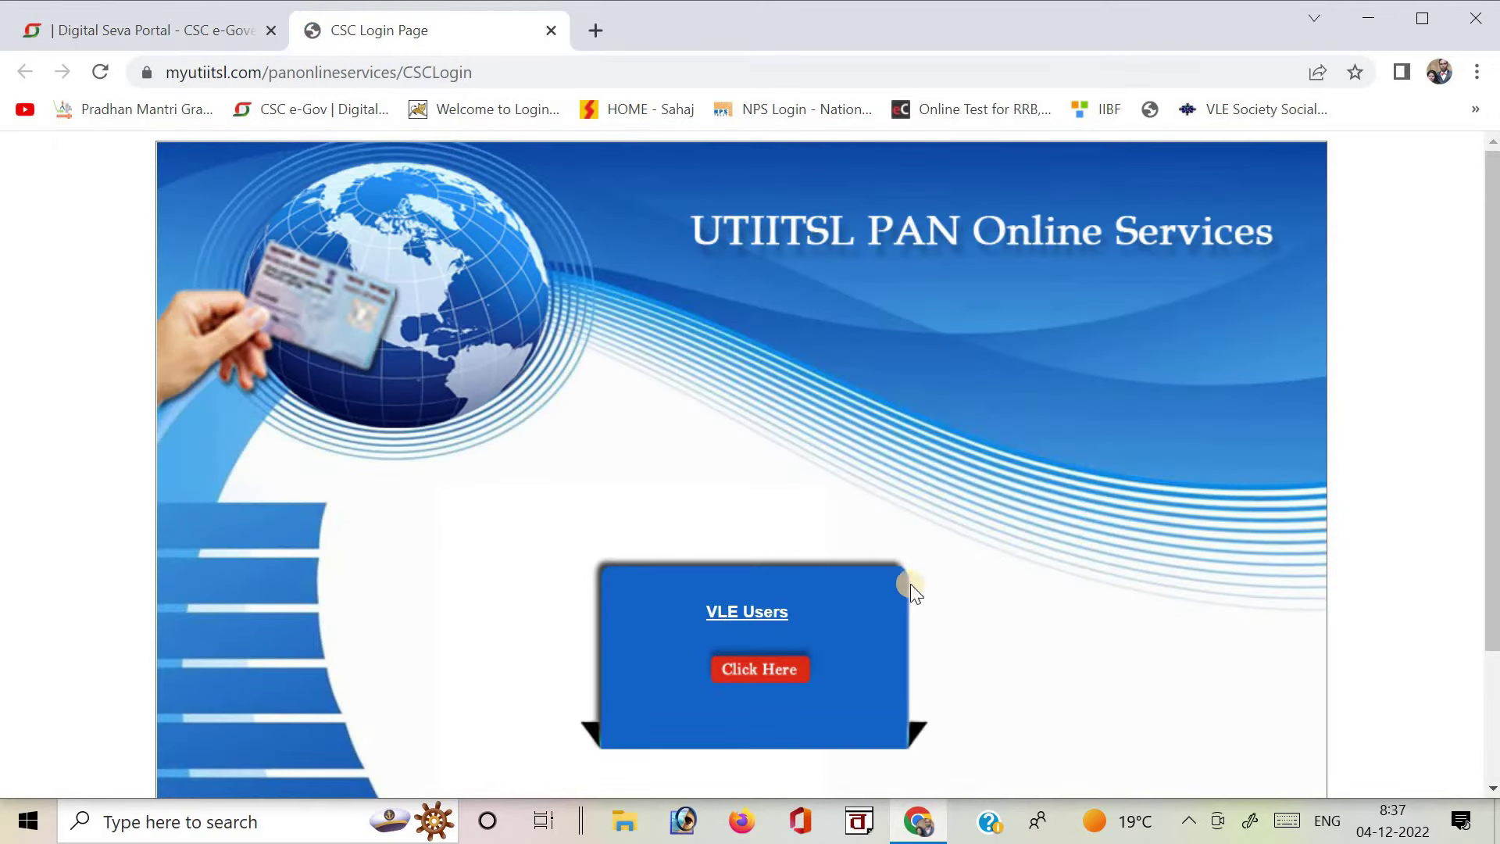
Log in as a VLE user and choose Application for New PAN 49A under Apply New PAN.
left_click(756, 672)
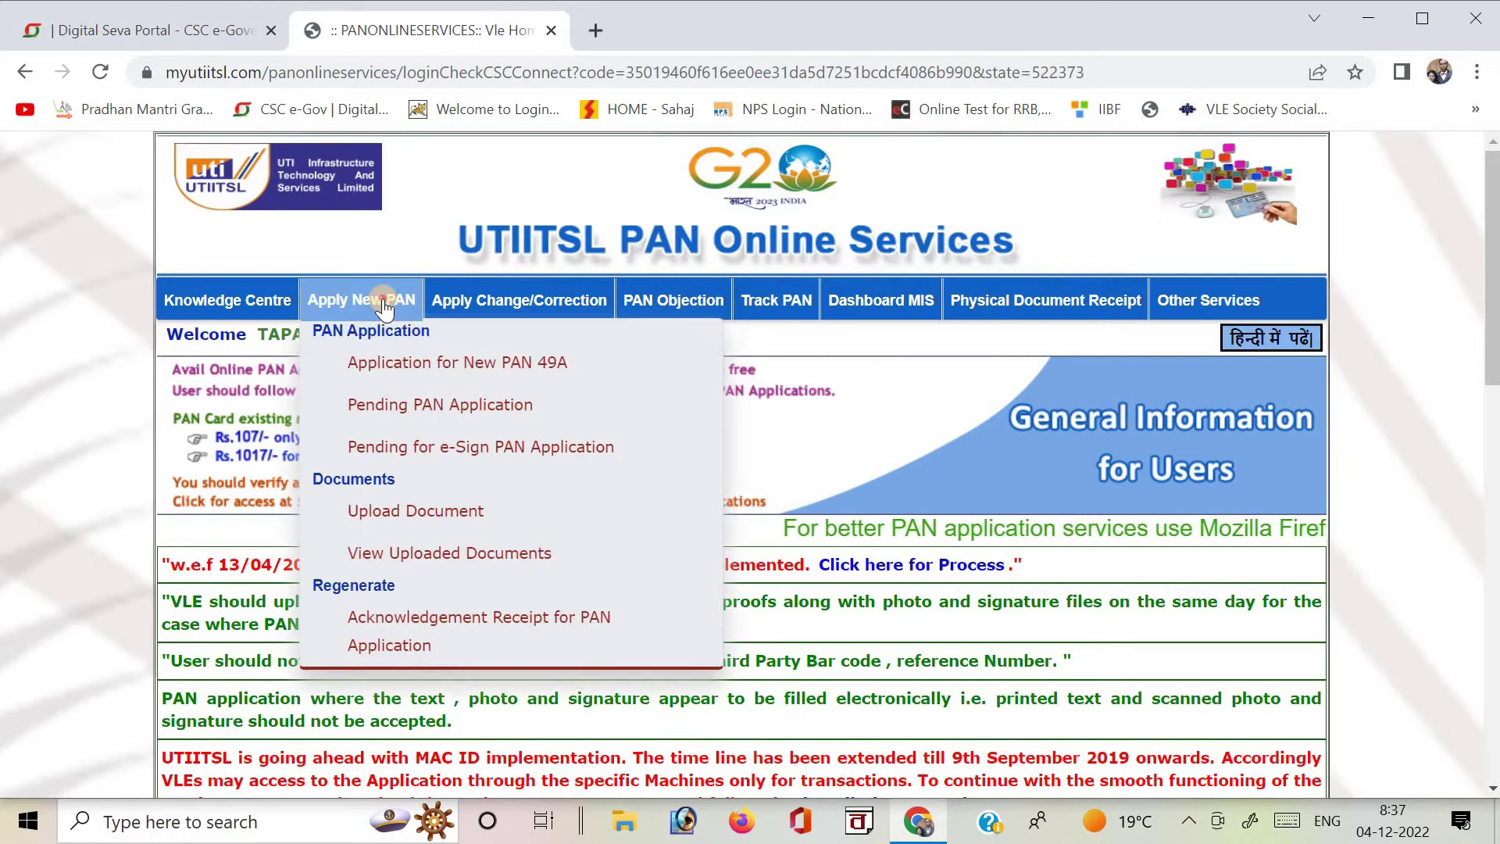
left_click(383, 308)
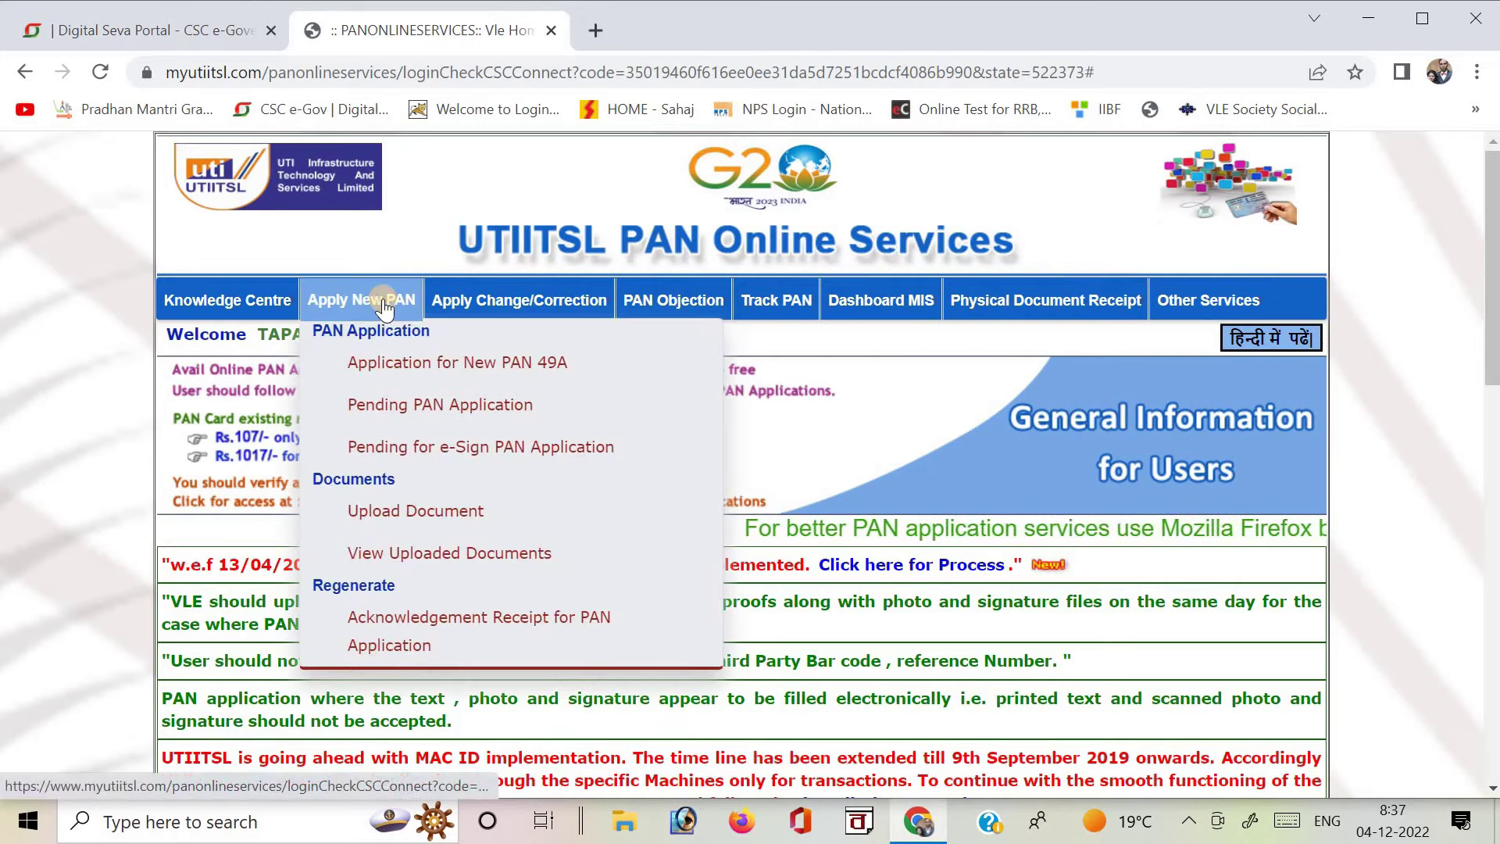
left_click(447, 363)
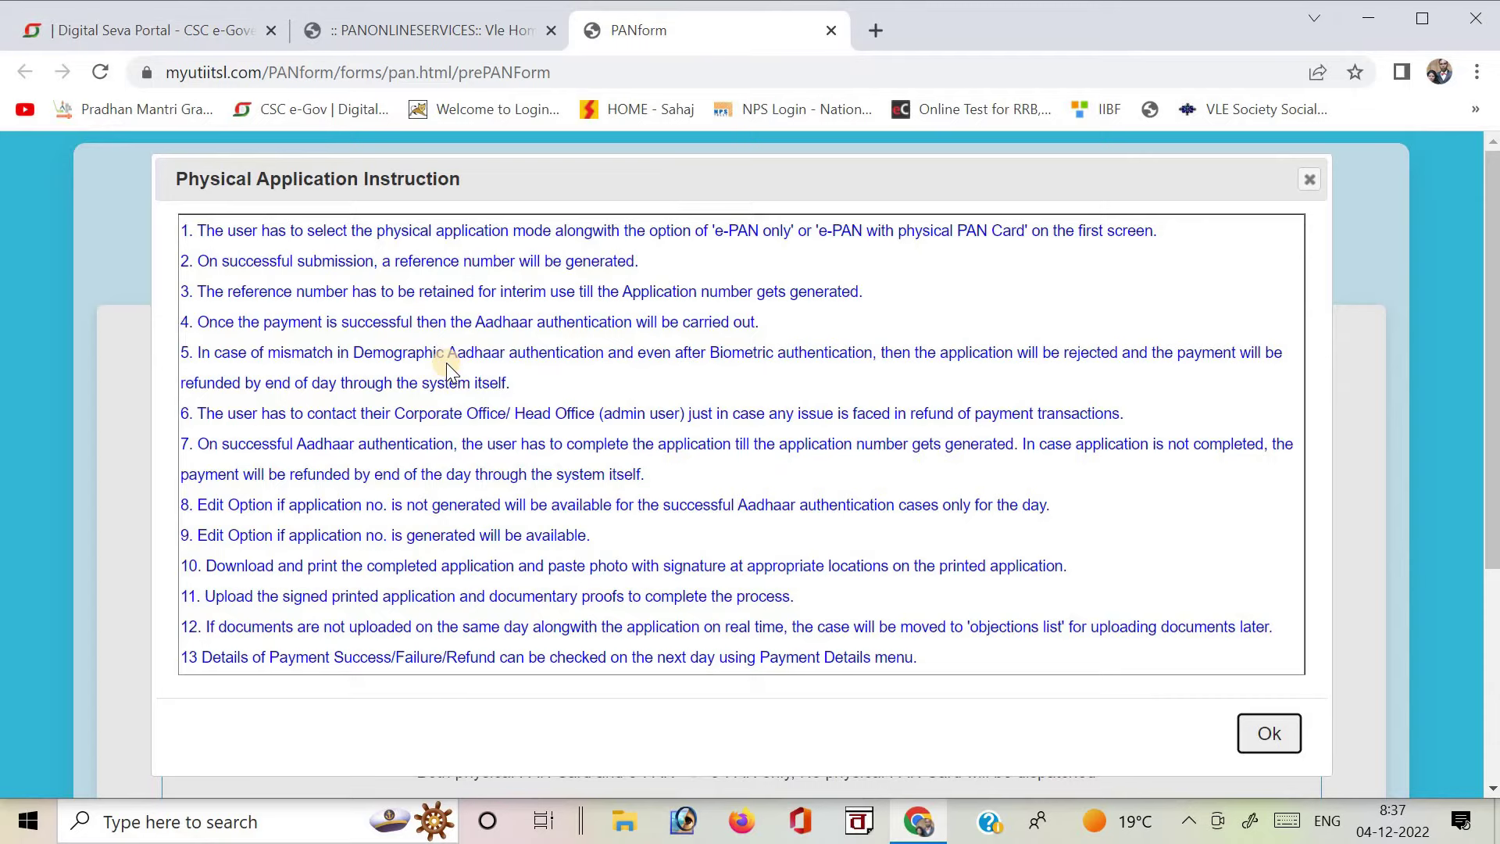
Accept the Physical Application Instruction notice to reach the Form 49A start page.
left_click(1270, 734)
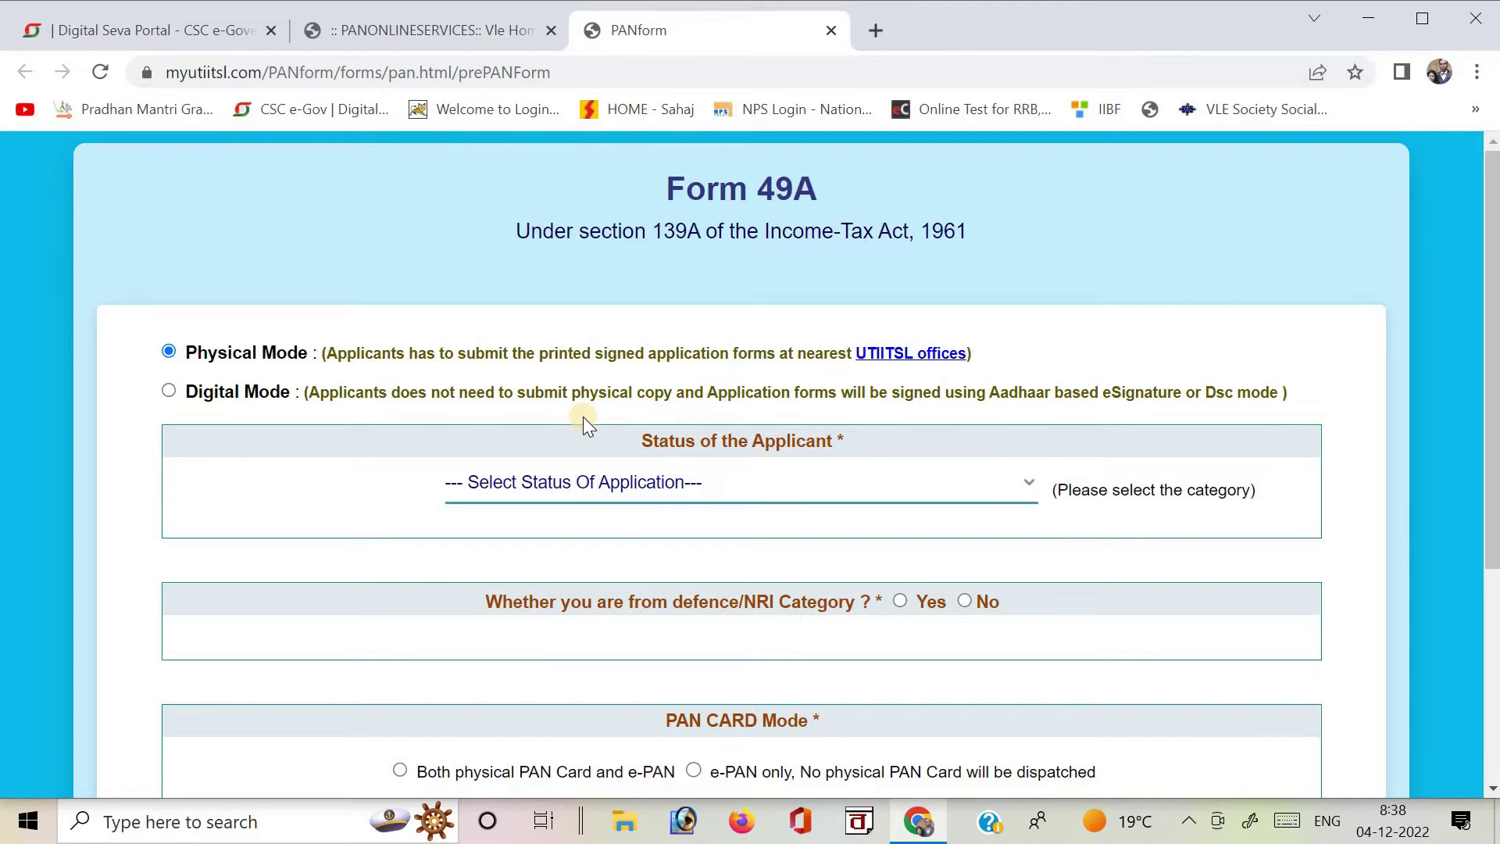
Choose Individual status, No for defence/NRI, both physical PAN card and e-PAN, then submit.
left_click(571, 500)
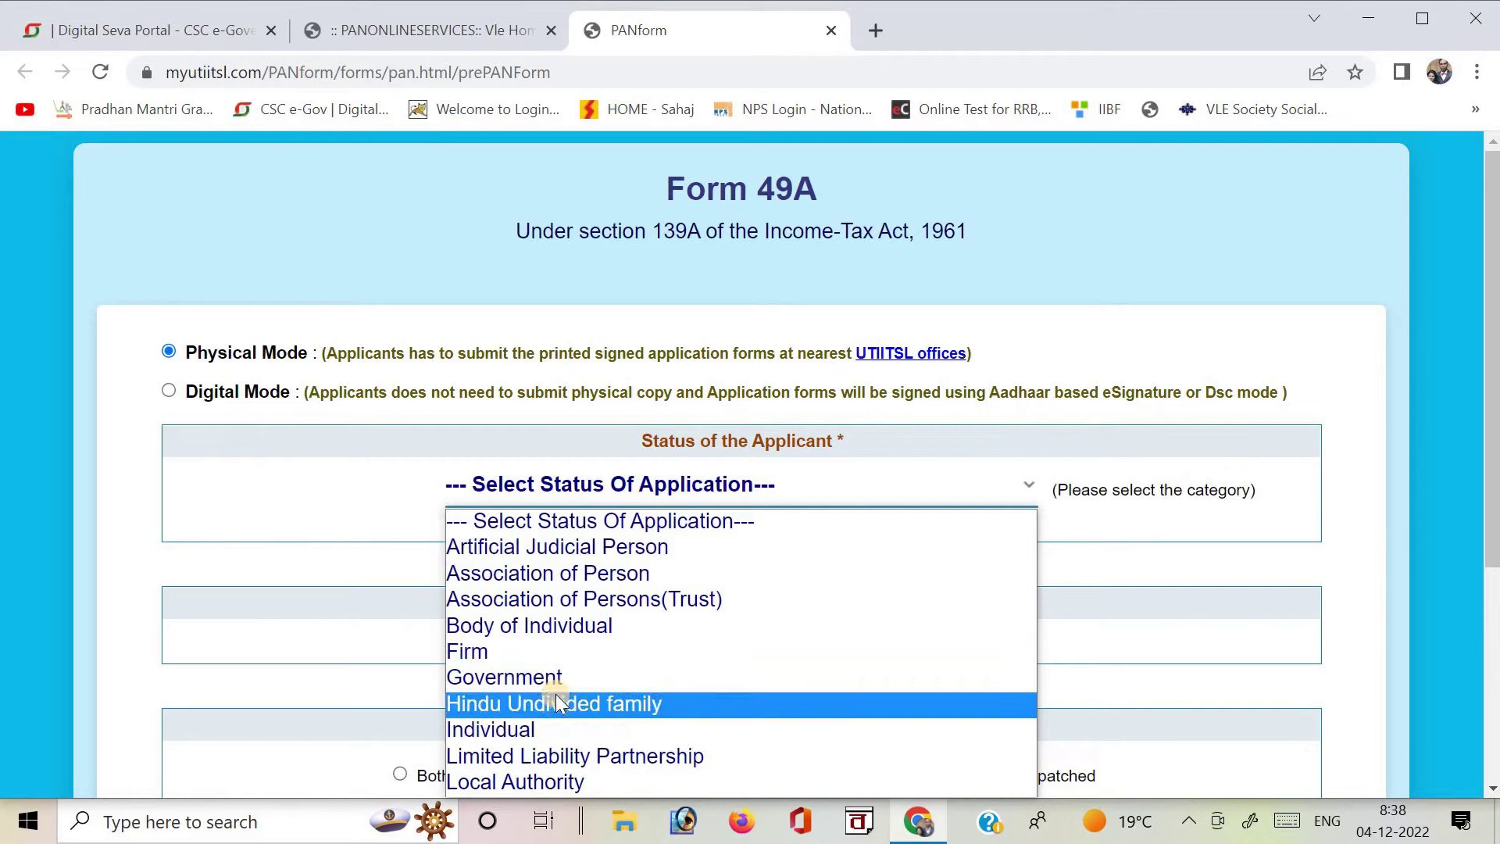
left_click(515, 739)
left_click_drag(1492, 315, 1494, 410)
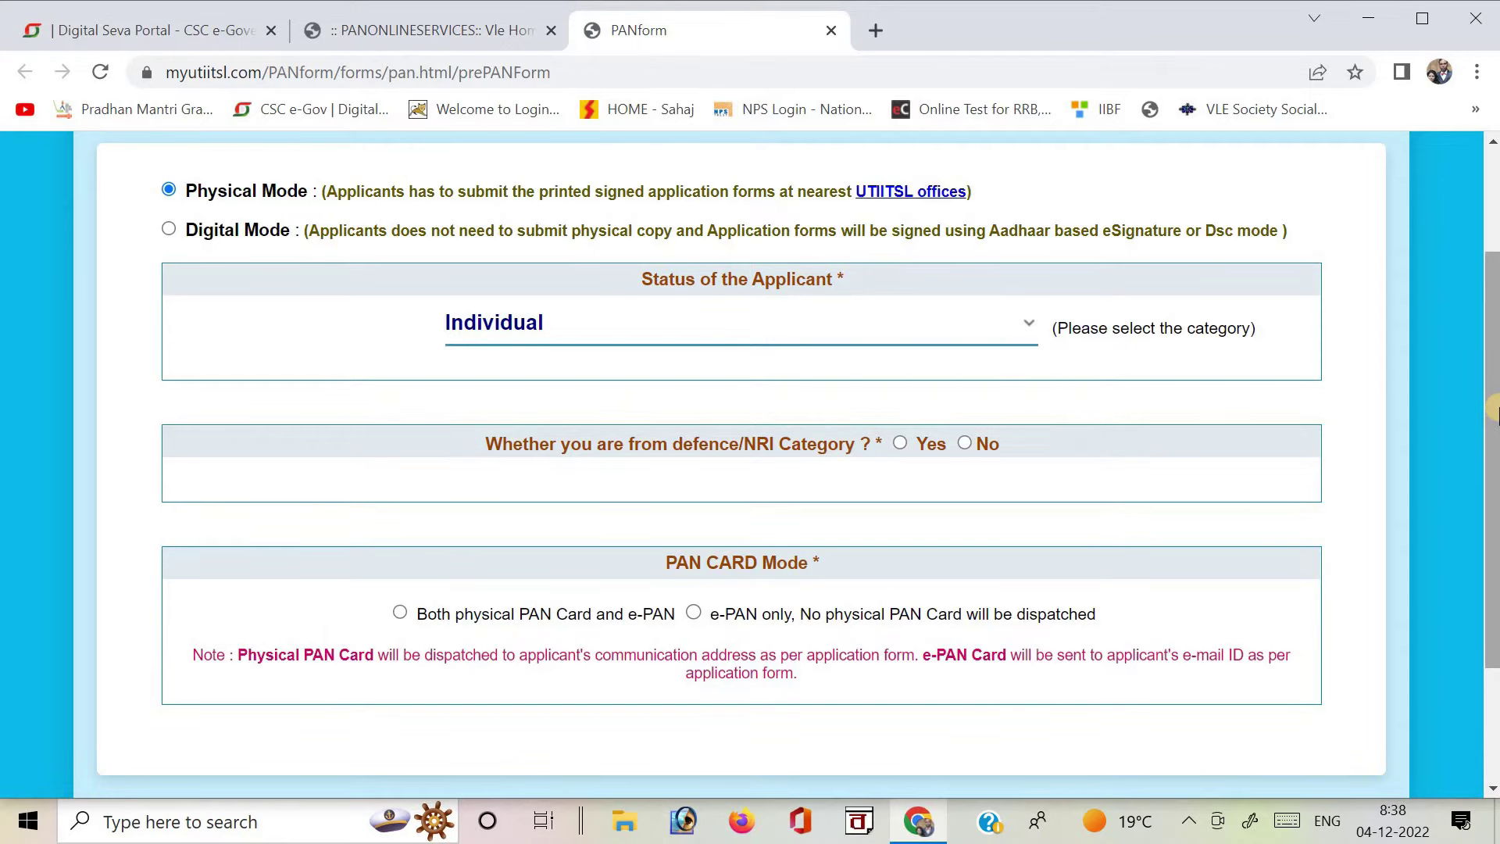
left_click(965, 442)
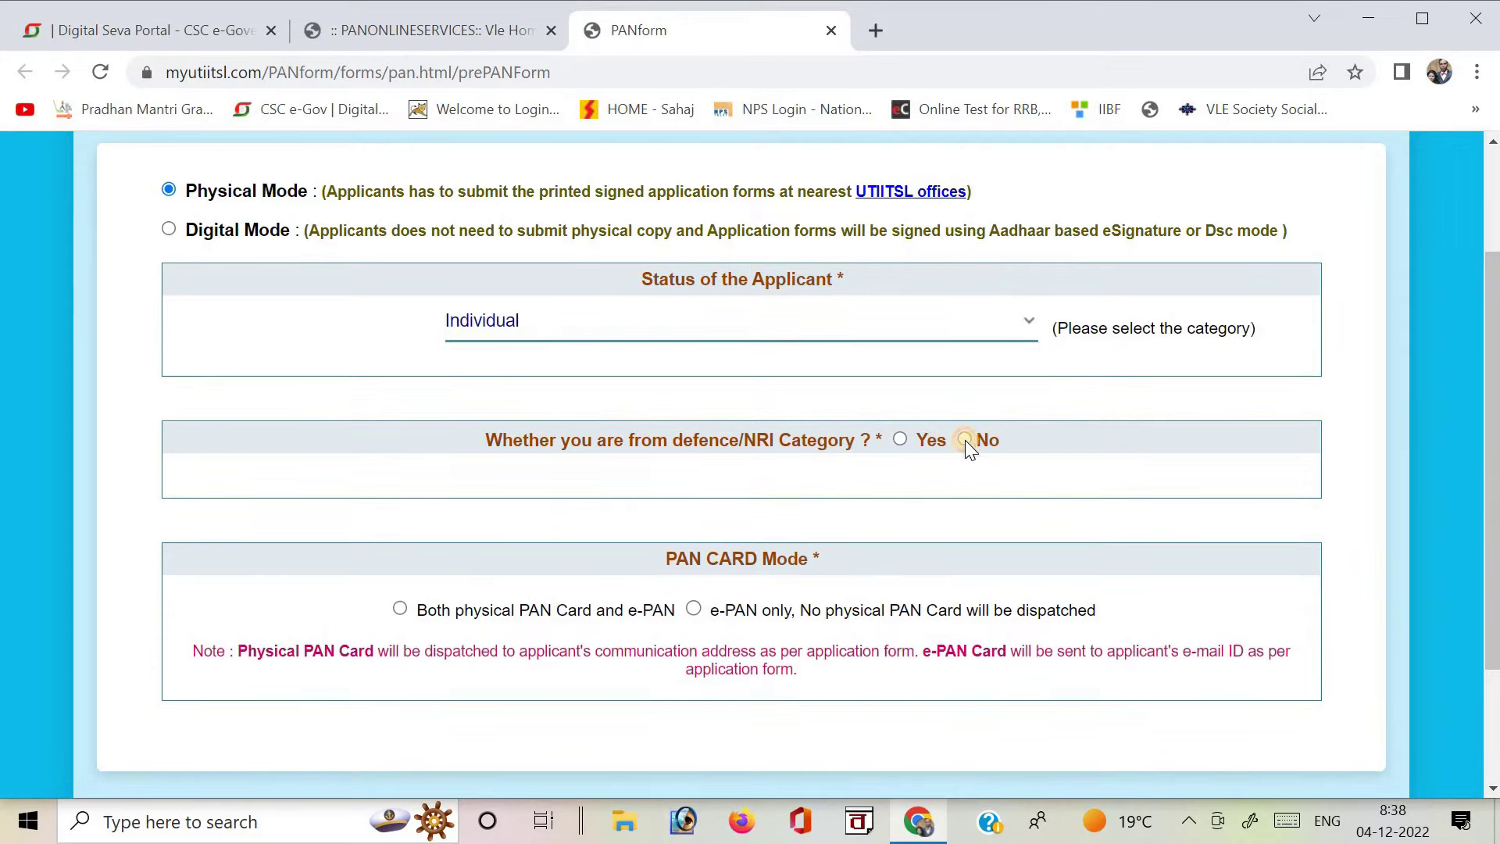
left_click_drag(1488, 332, 1492, 425)
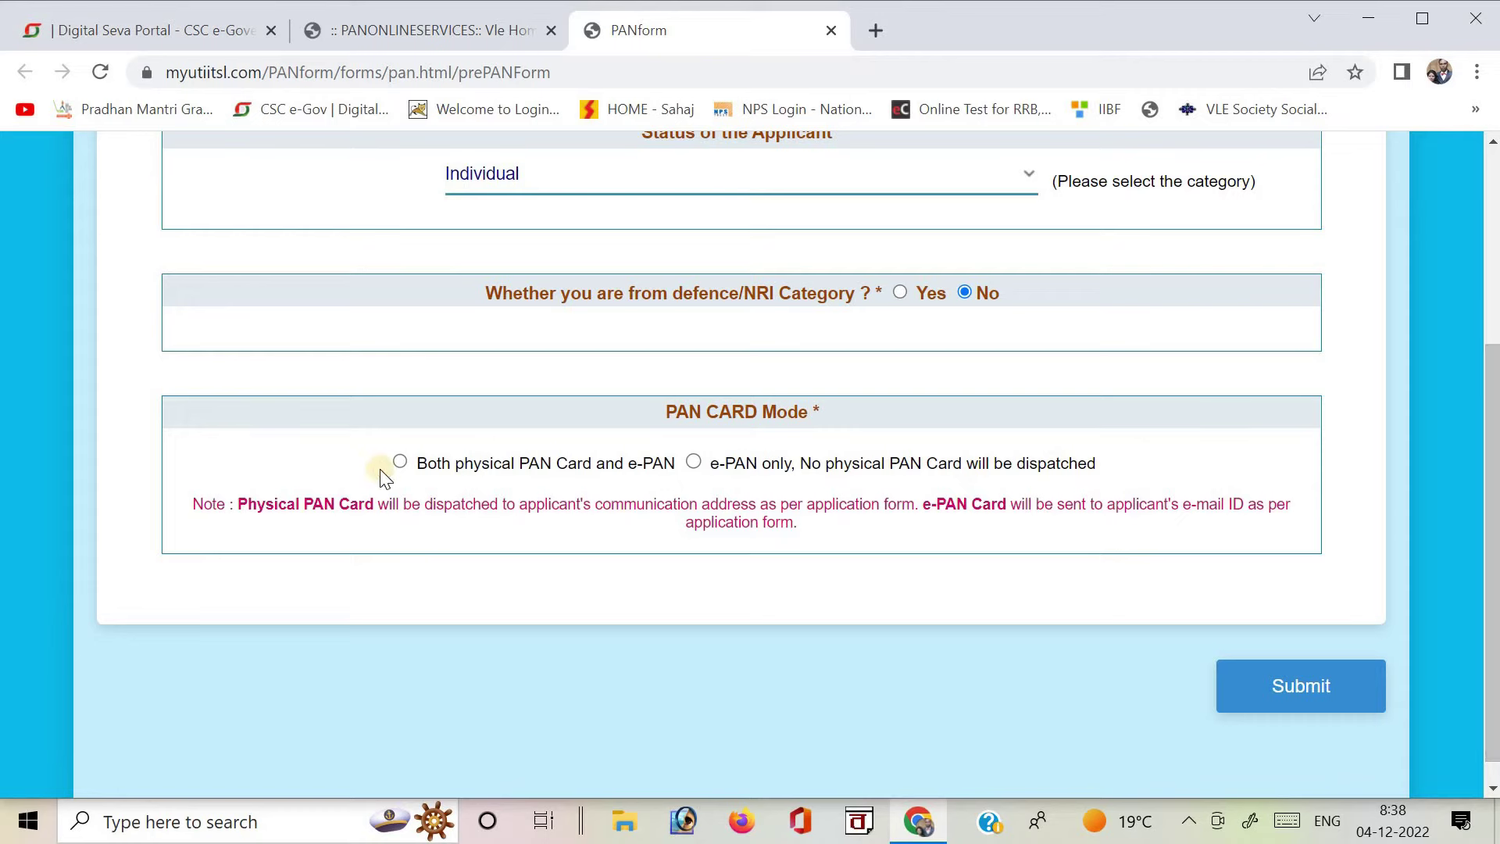
left_click(401, 461)
left_click(1322, 686)
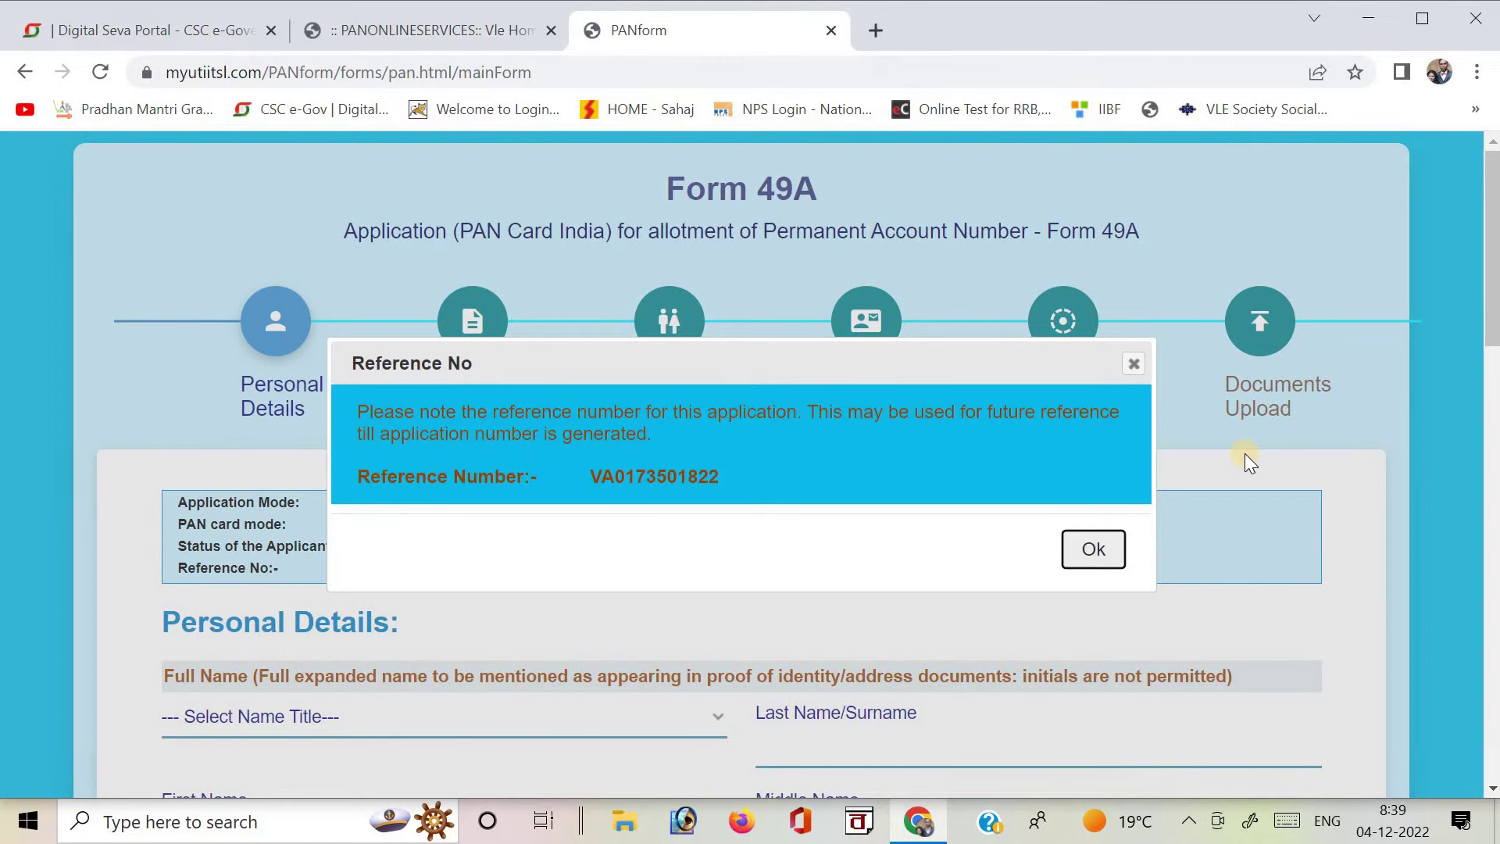
Acknowledge the reference number and go to the AADHAAR number field under Applicant Aadhaar Details.
left_click(1091, 549)
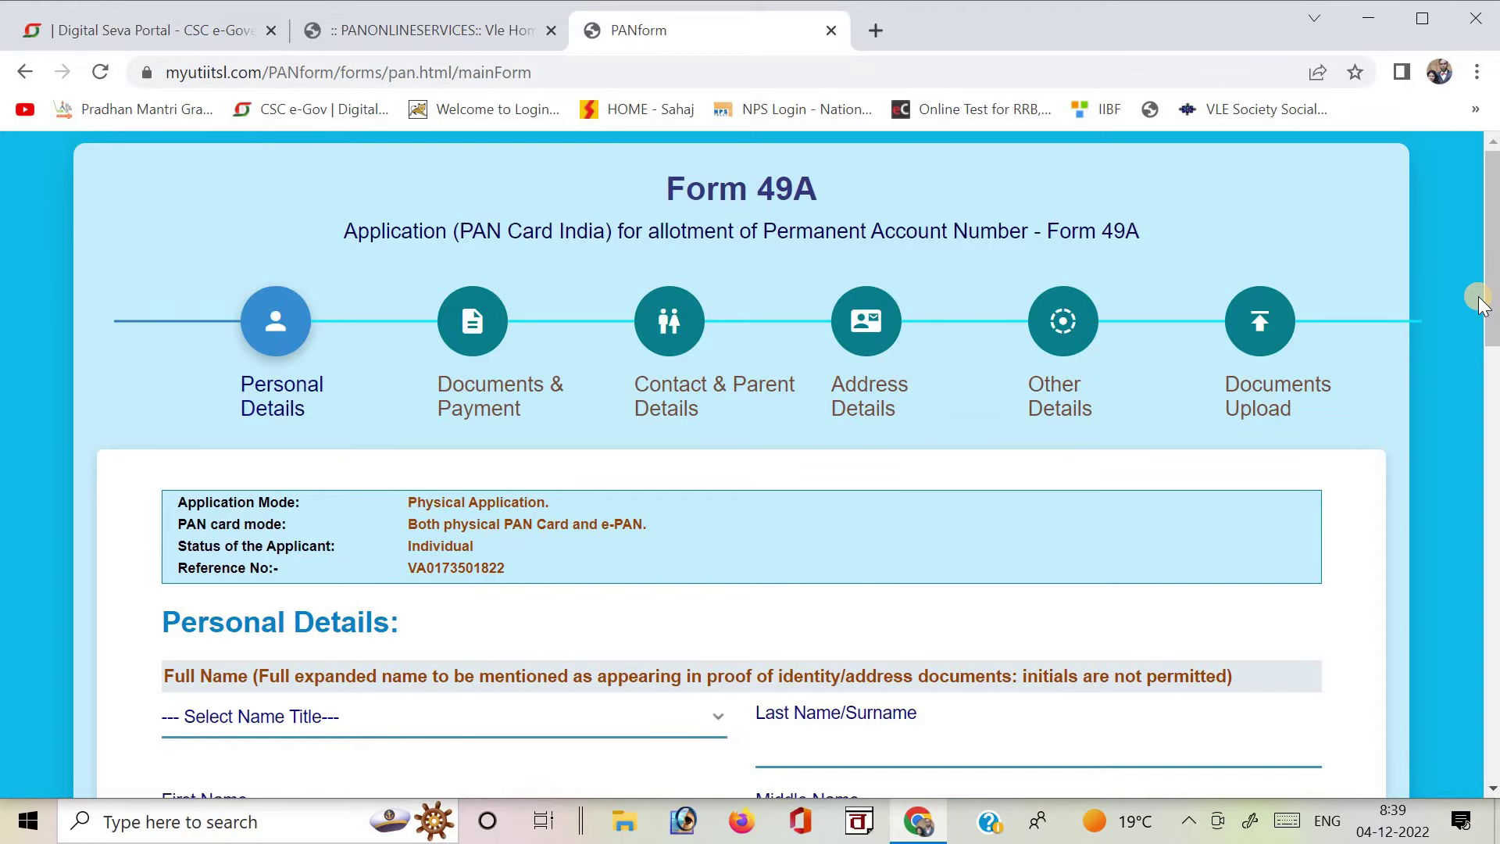
left_click_drag(1492, 312, 1494, 432)
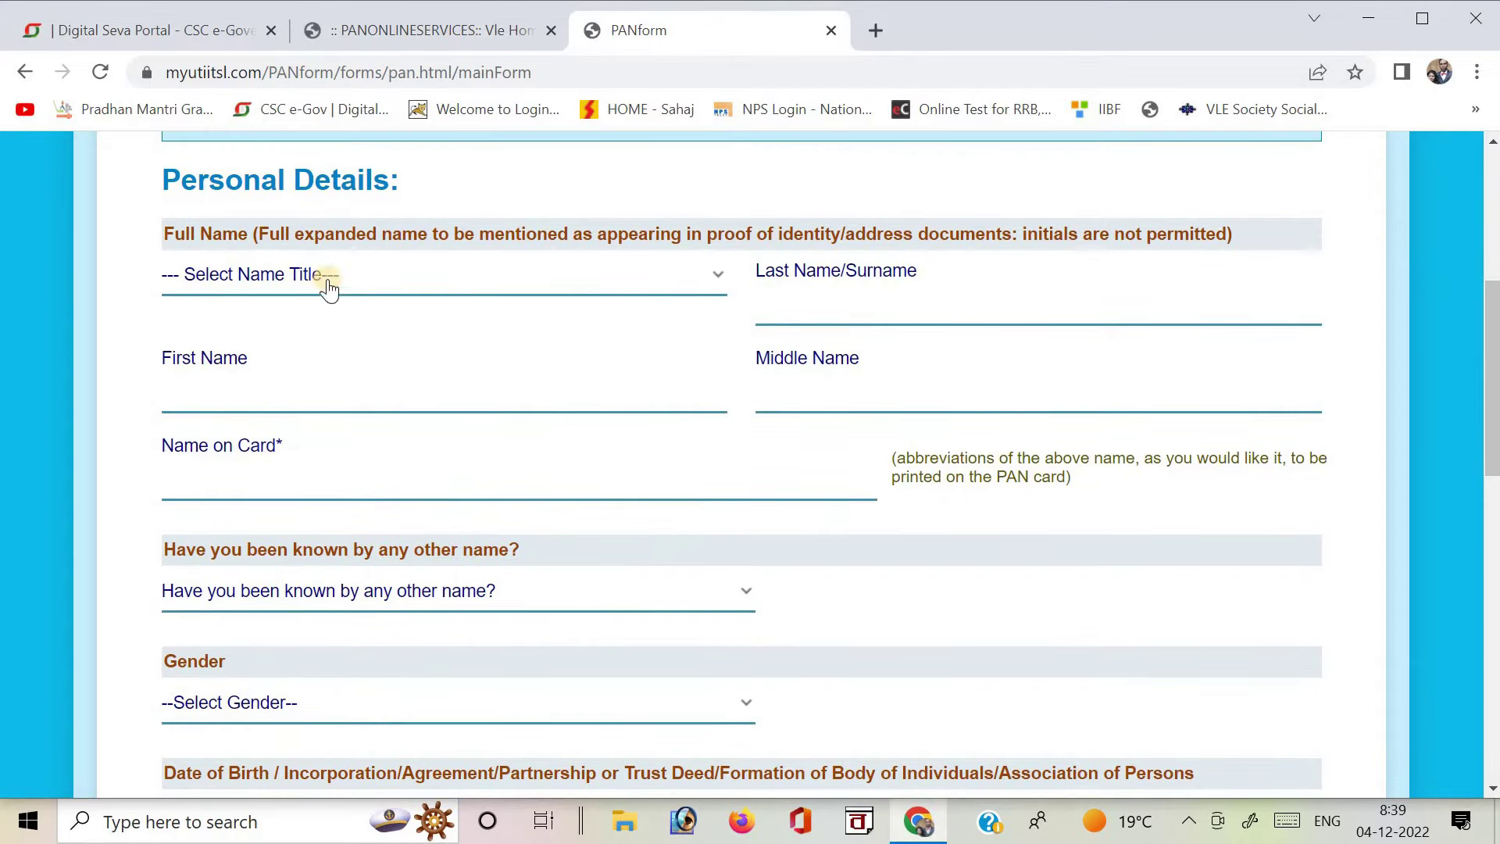
left_click_drag(1493, 308, 1493, 336)
left_click_drag(1494, 361, 1493, 556)
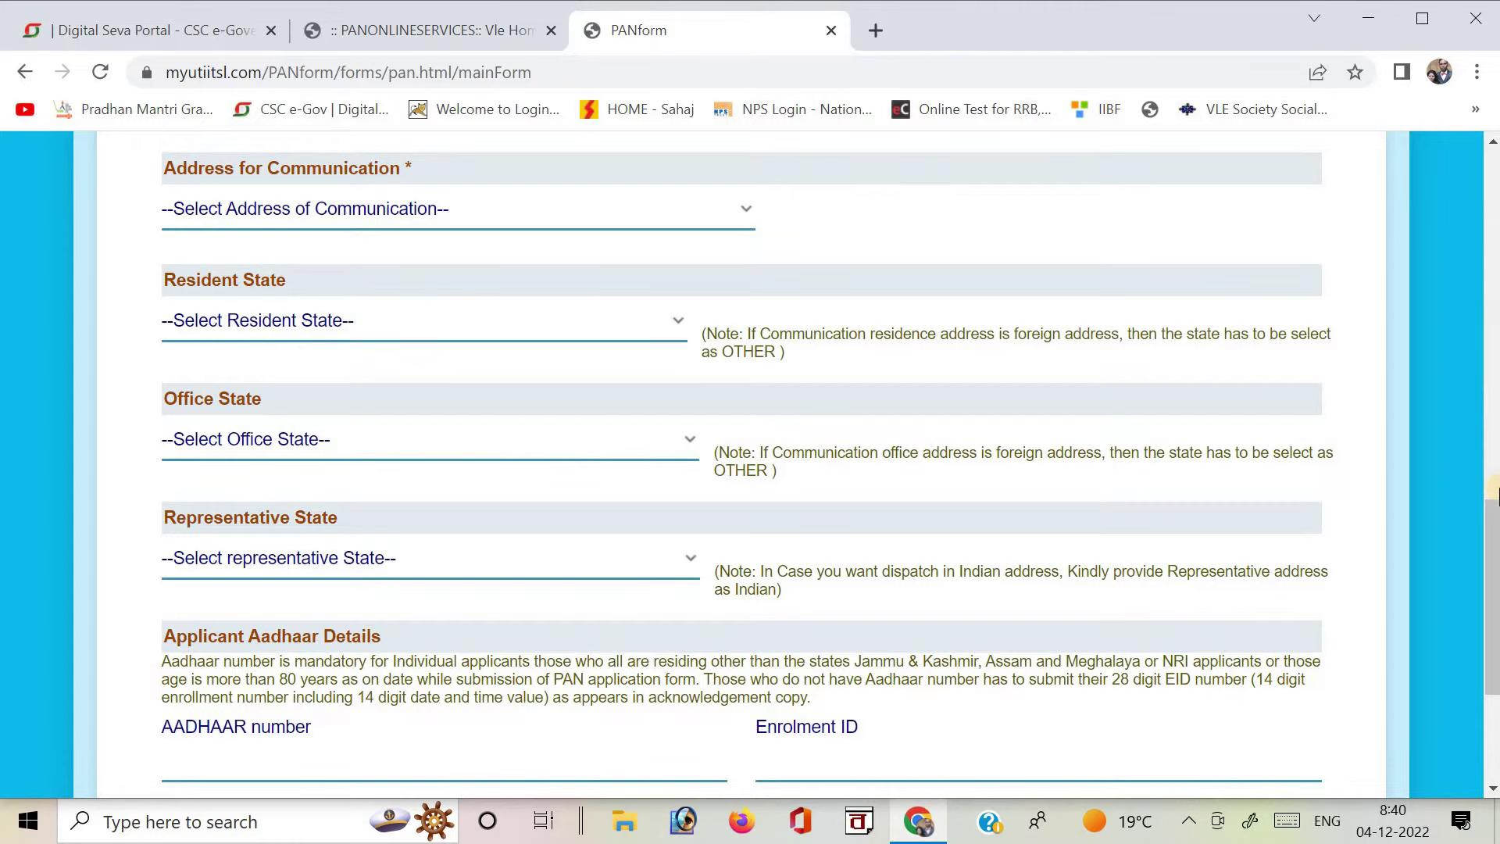
left_click_drag(1488, 557, 1488, 637)
left_click(383, 478)
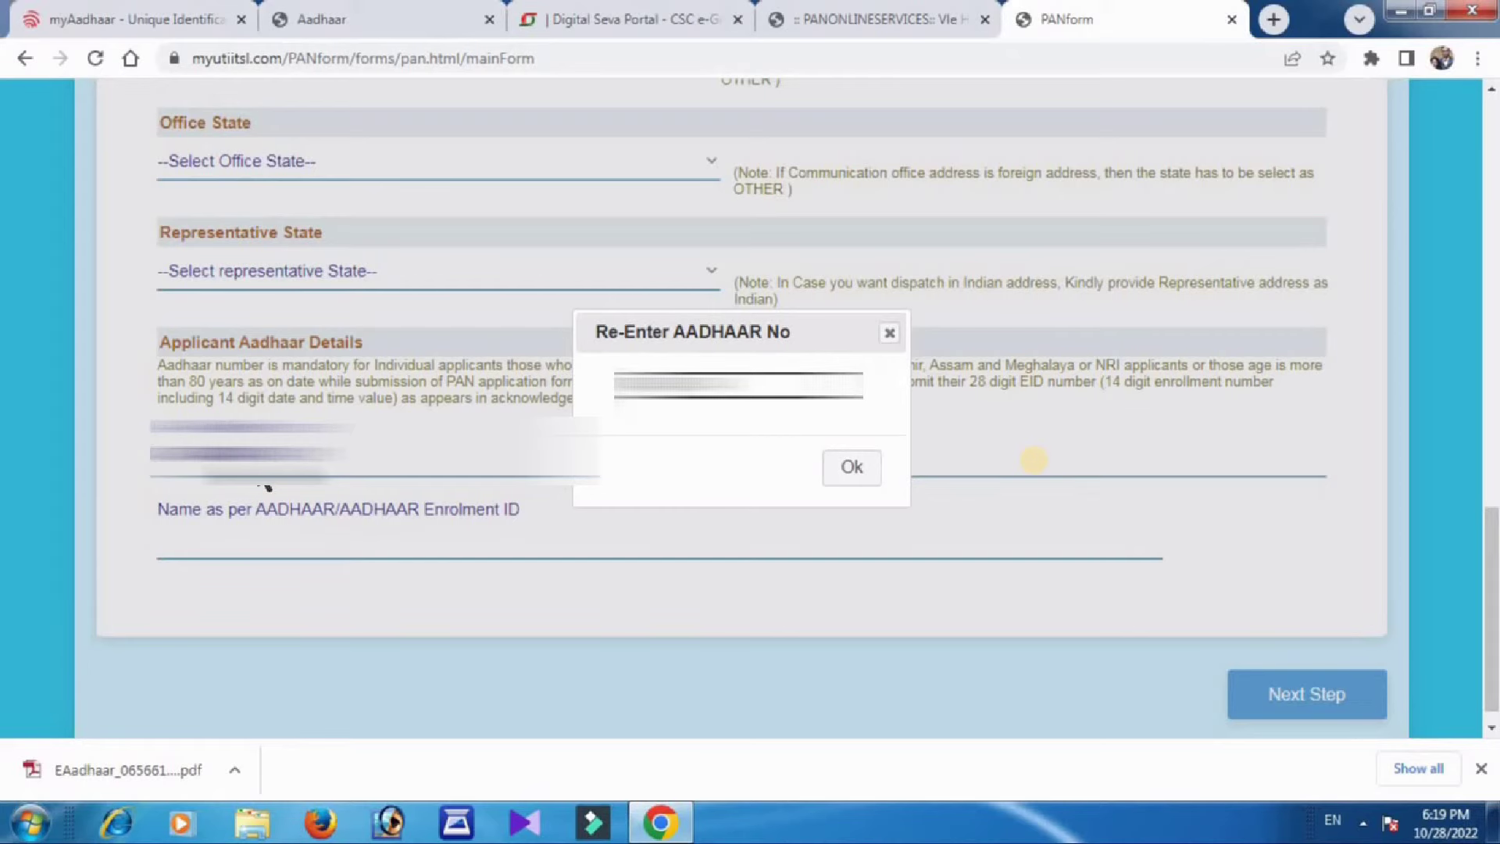
Confirm the re-entered Aadhaar number and fill in the applicant's name as per Aadhaar.
left_click(846, 467)
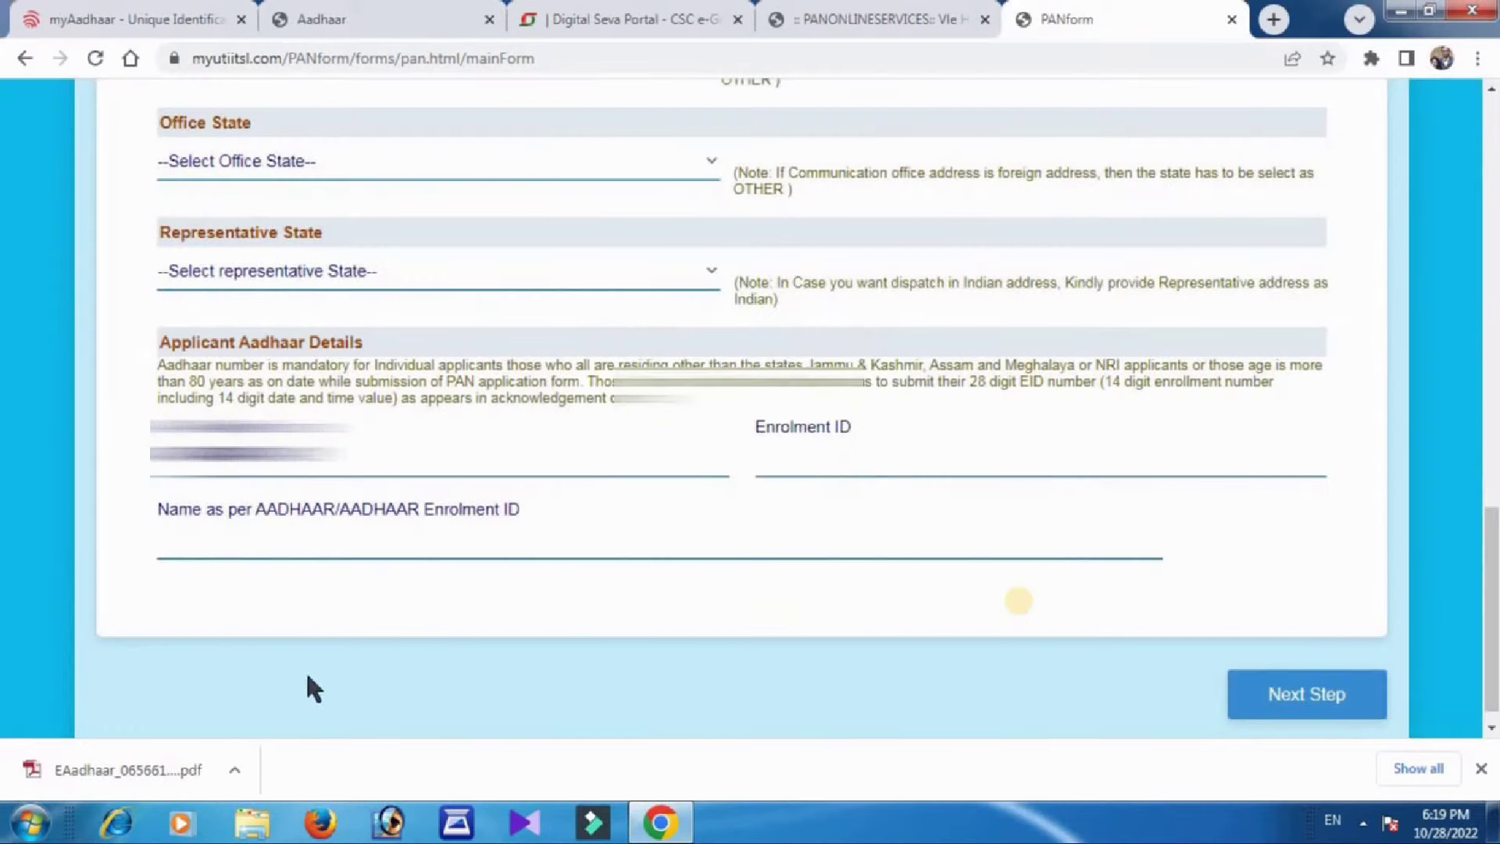
left_click(243, 550)
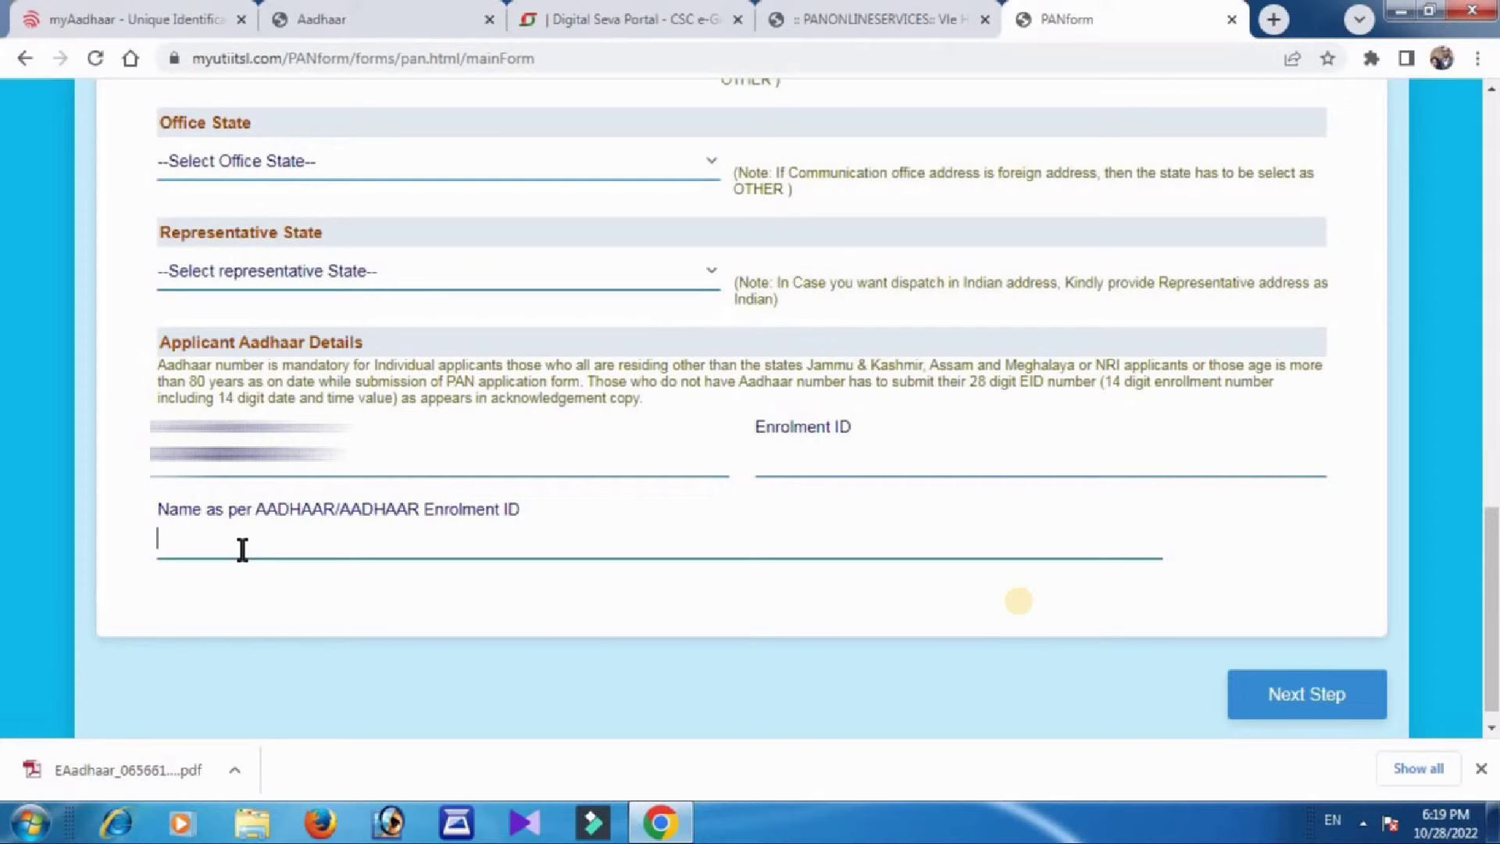
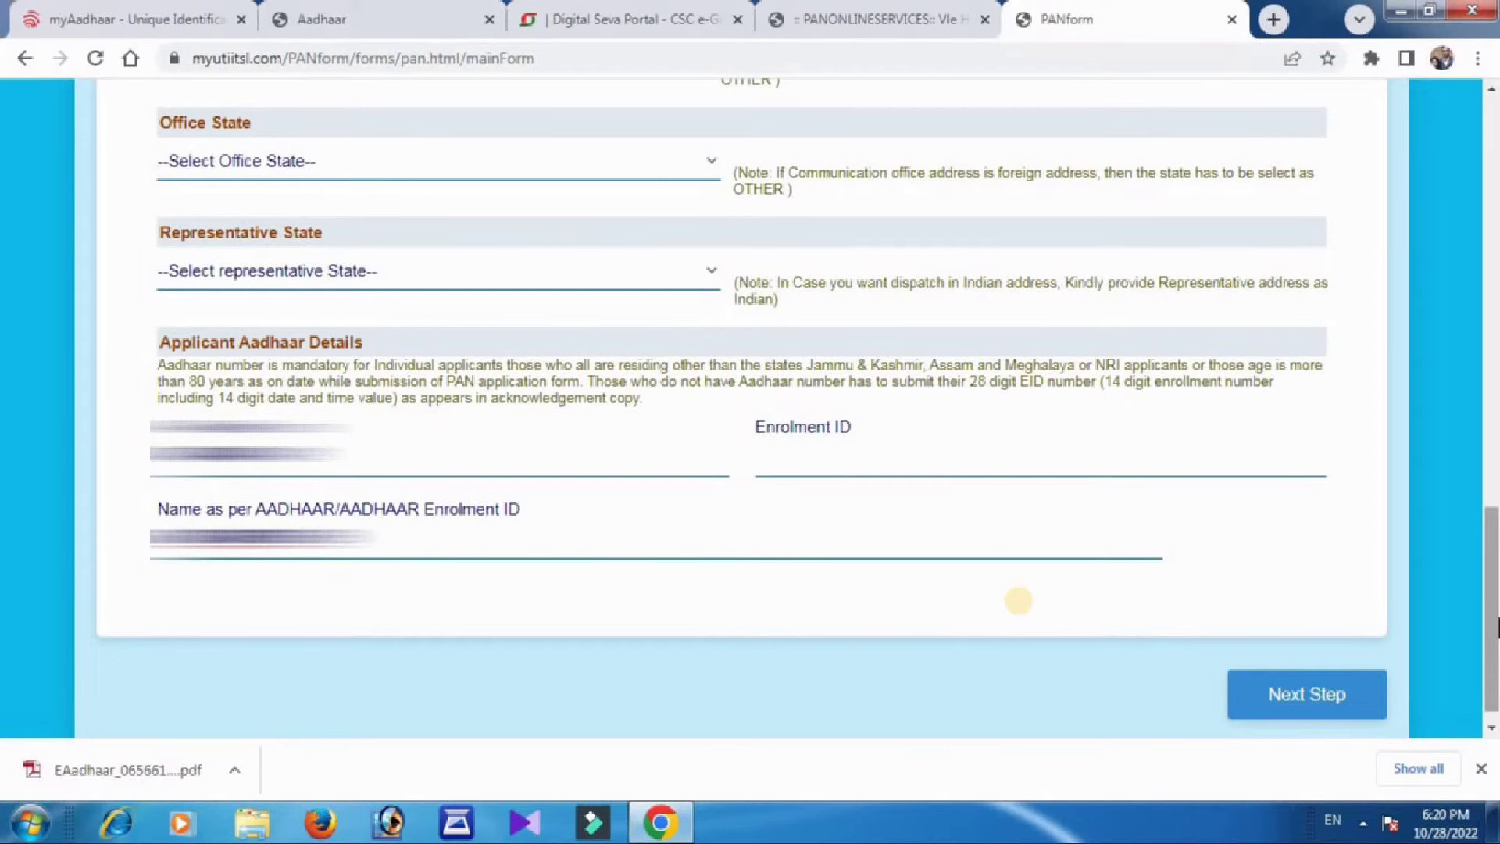
scroll(1497, 624, "down", 1)
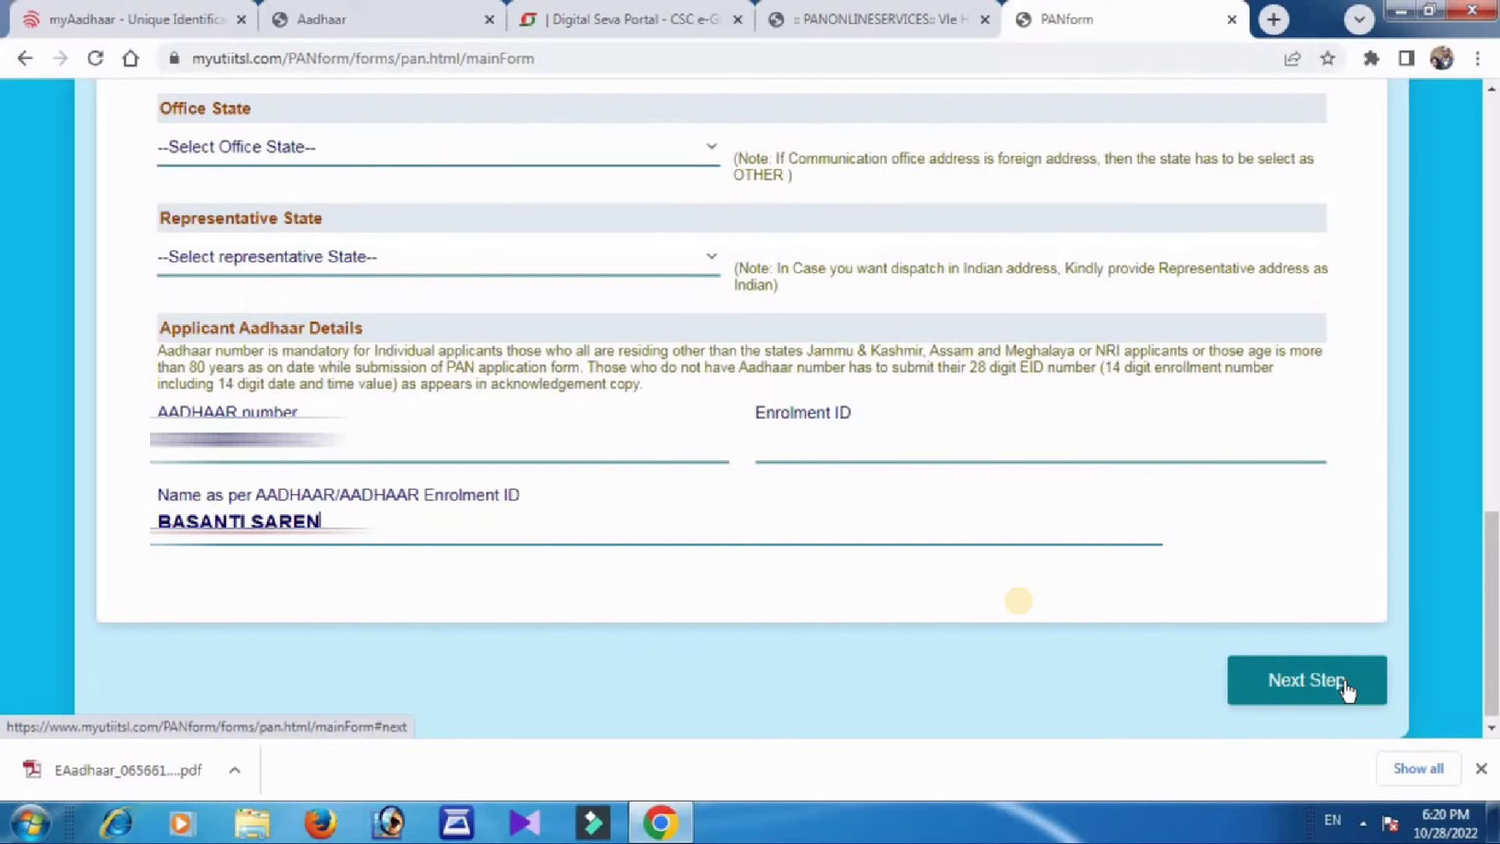
left_click(1480, 769)
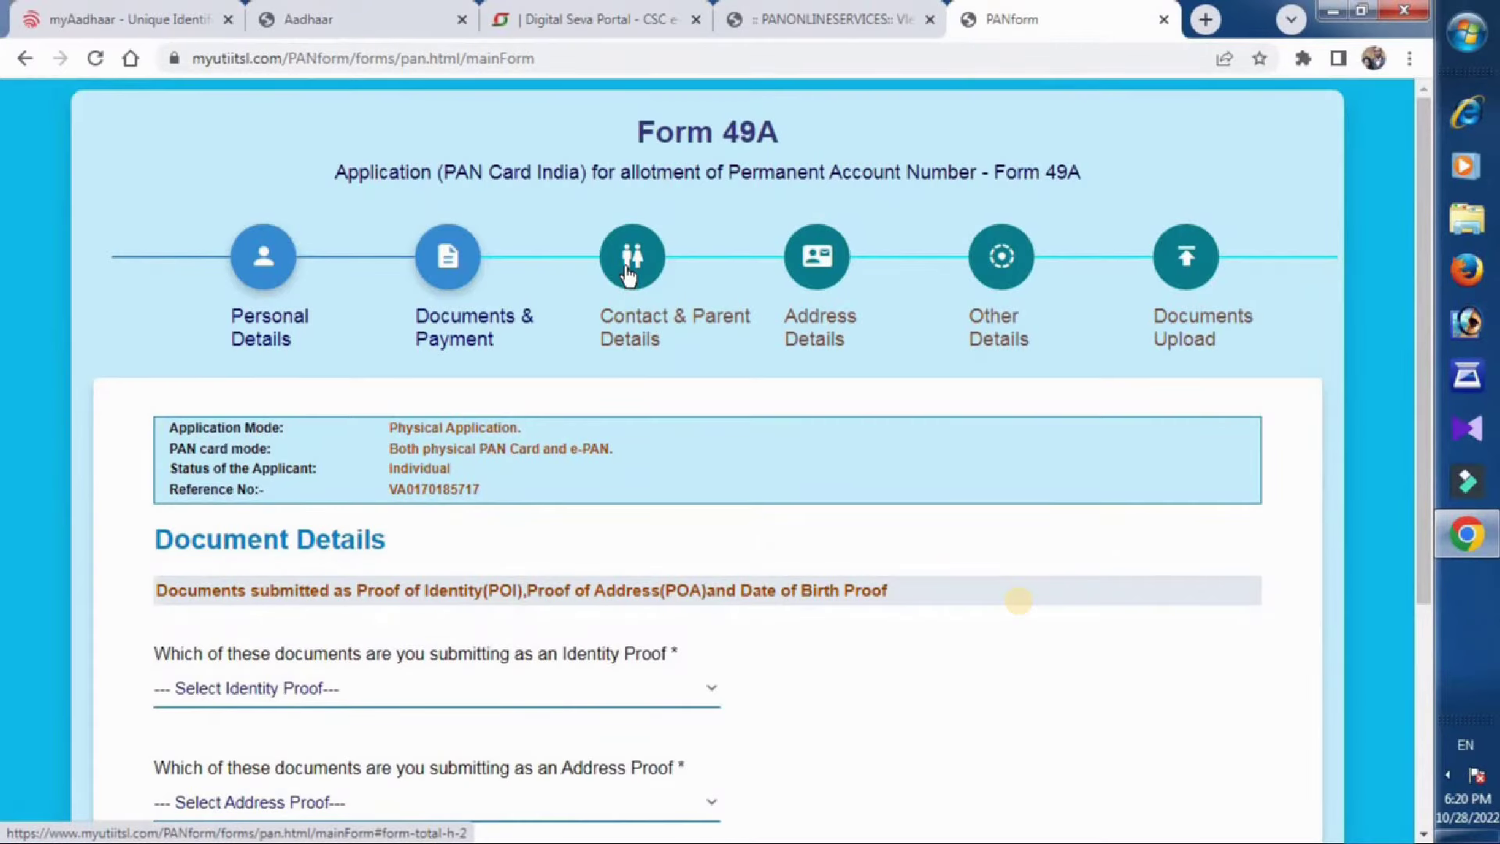
Pick AADHAAR Card as identity, address and date-of-birth proof, then proceed to payment.
key("ctrl+minus")
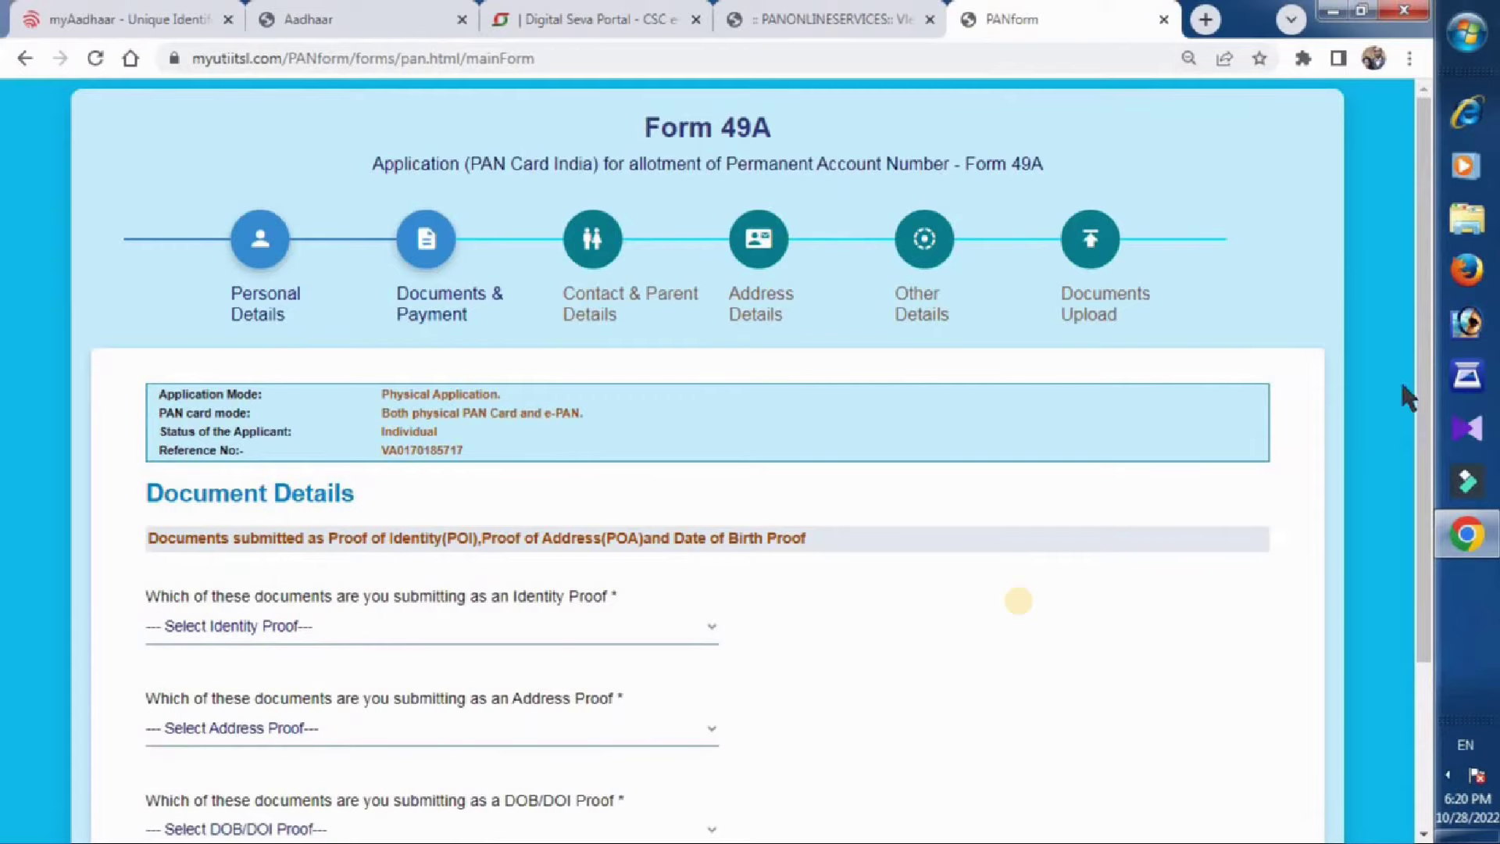
left_click_drag(1423, 398, 1440, 543)
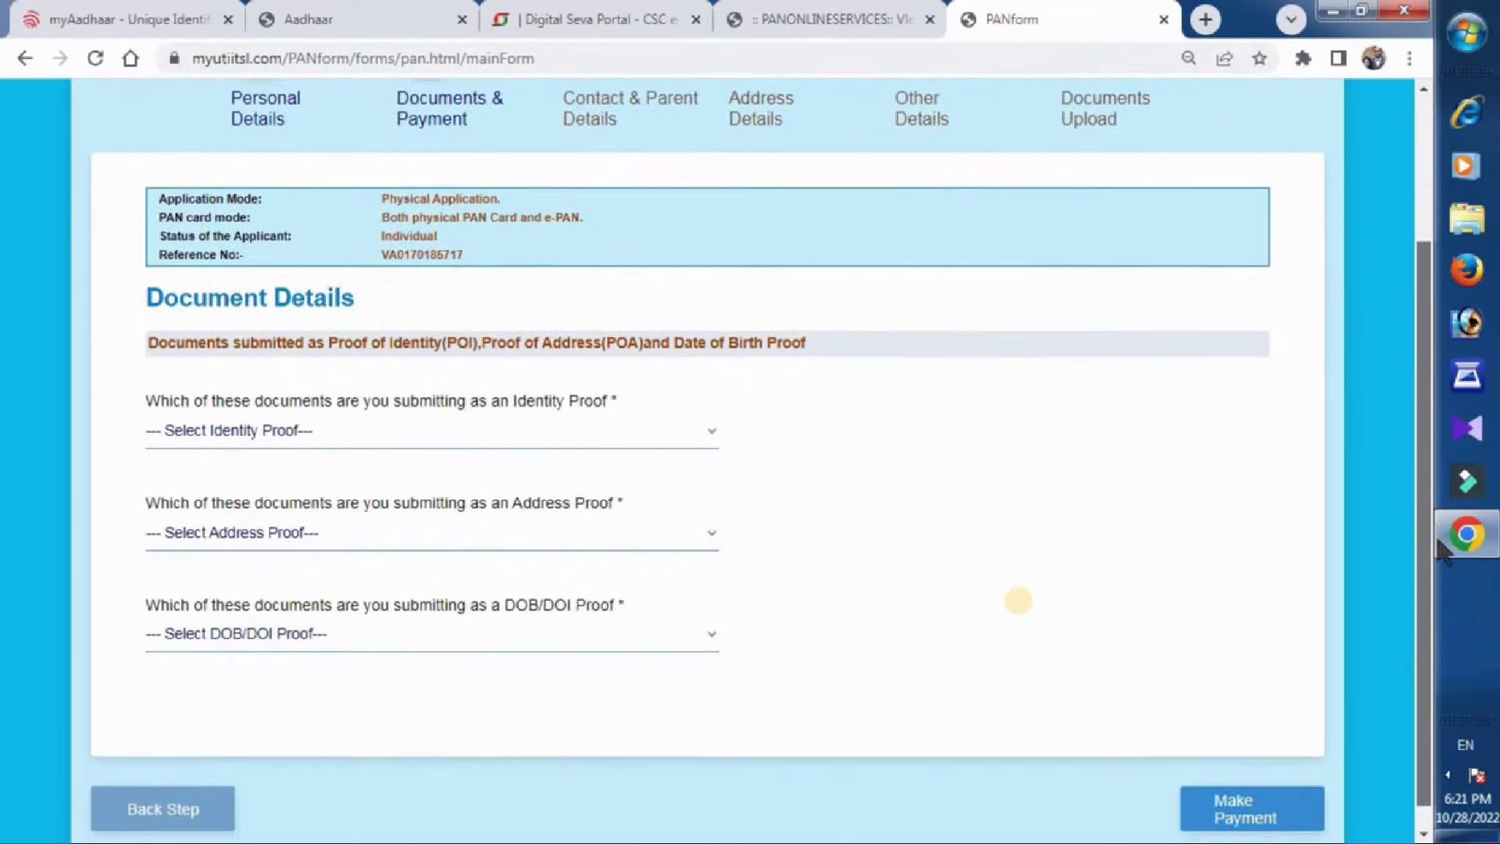
left_click(234, 431)
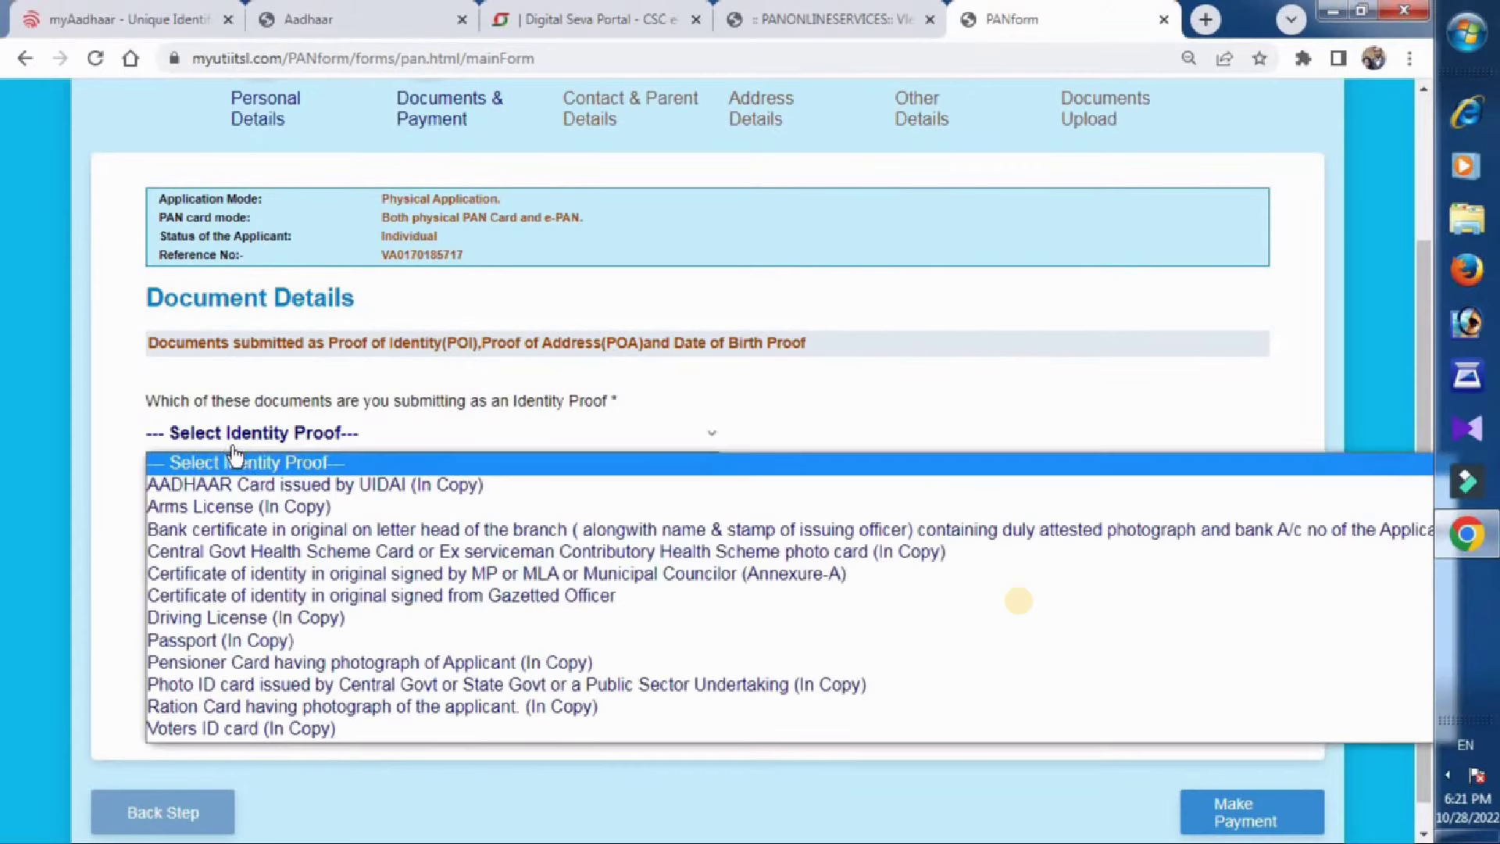
left_click(266, 485)
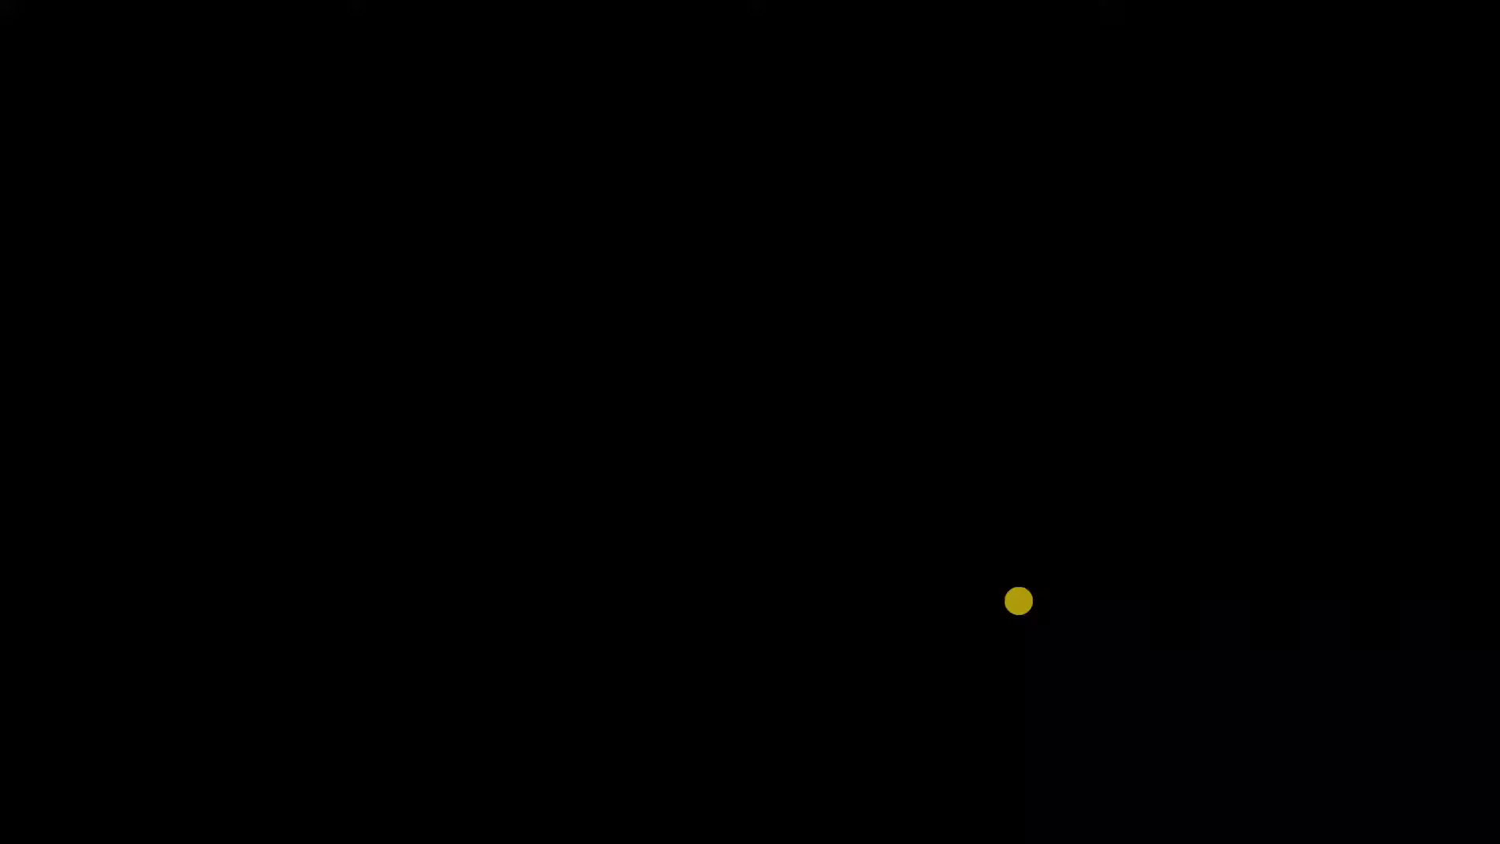
left_click(273, 547)
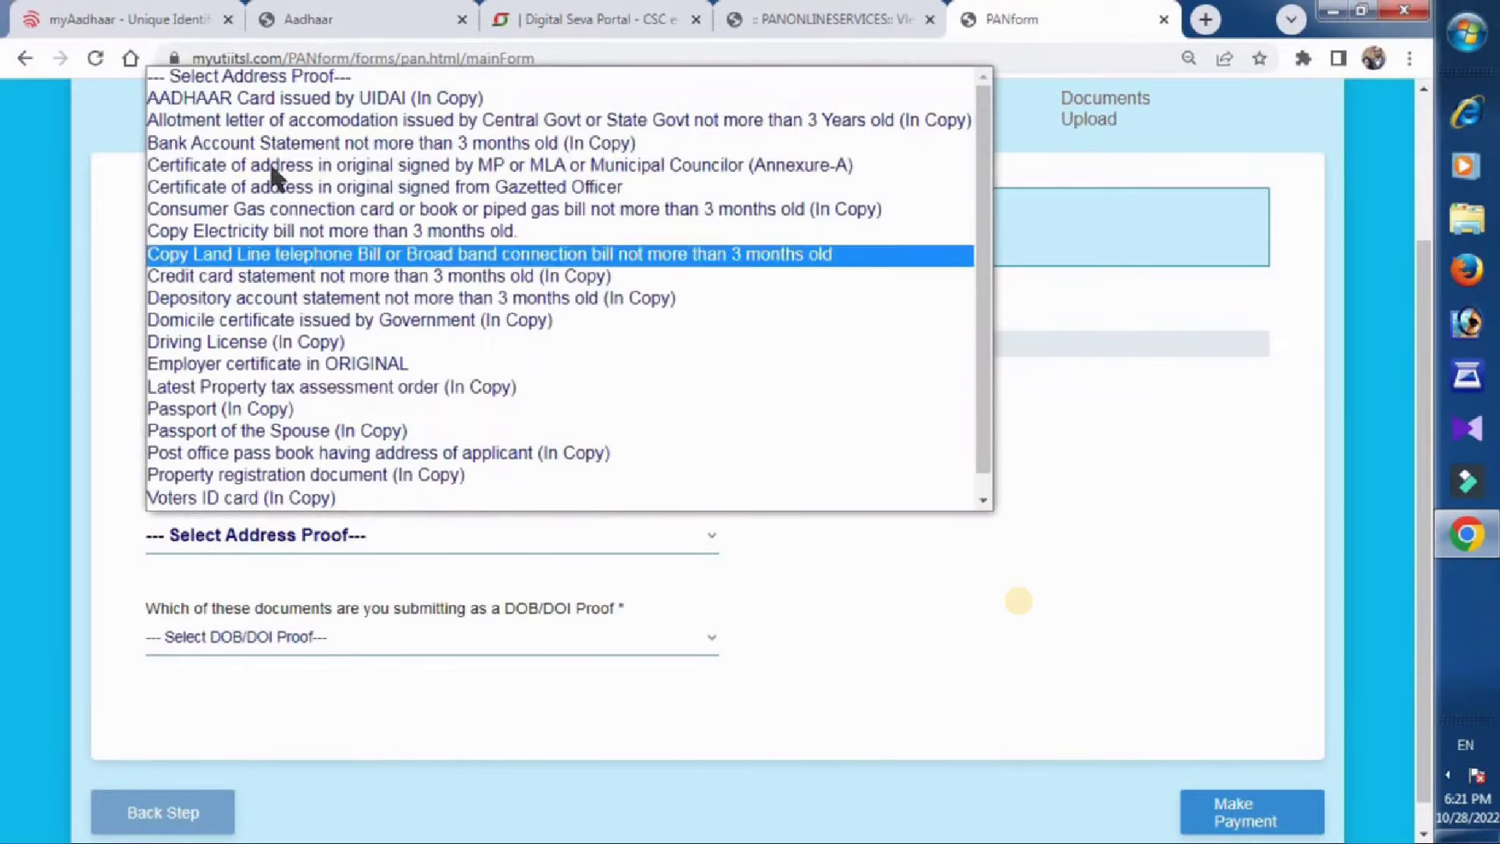
left_click(260, 103)
left_click(278, 653)
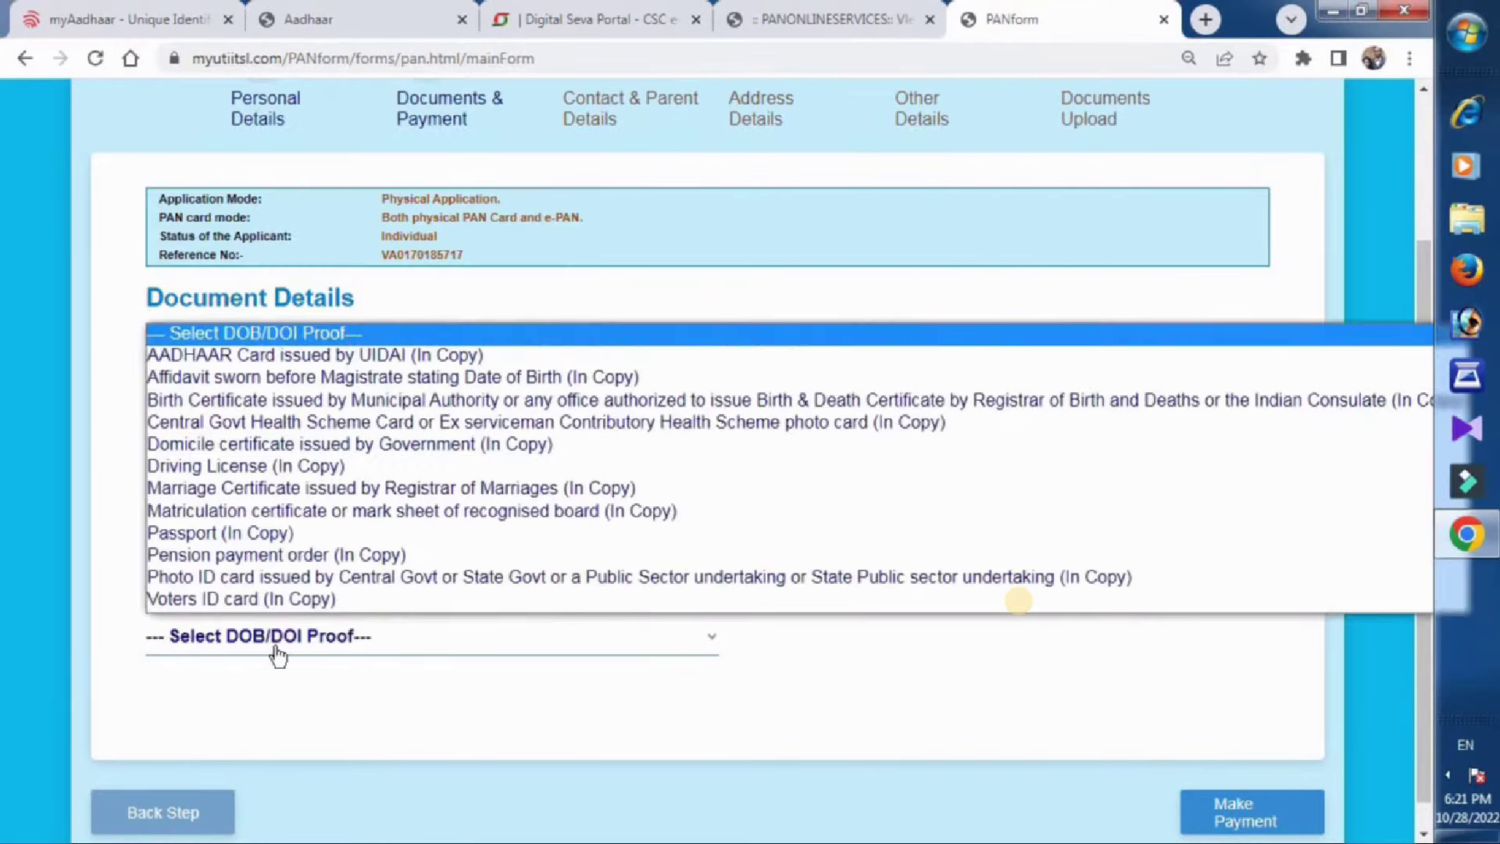
left_click(275, 355)
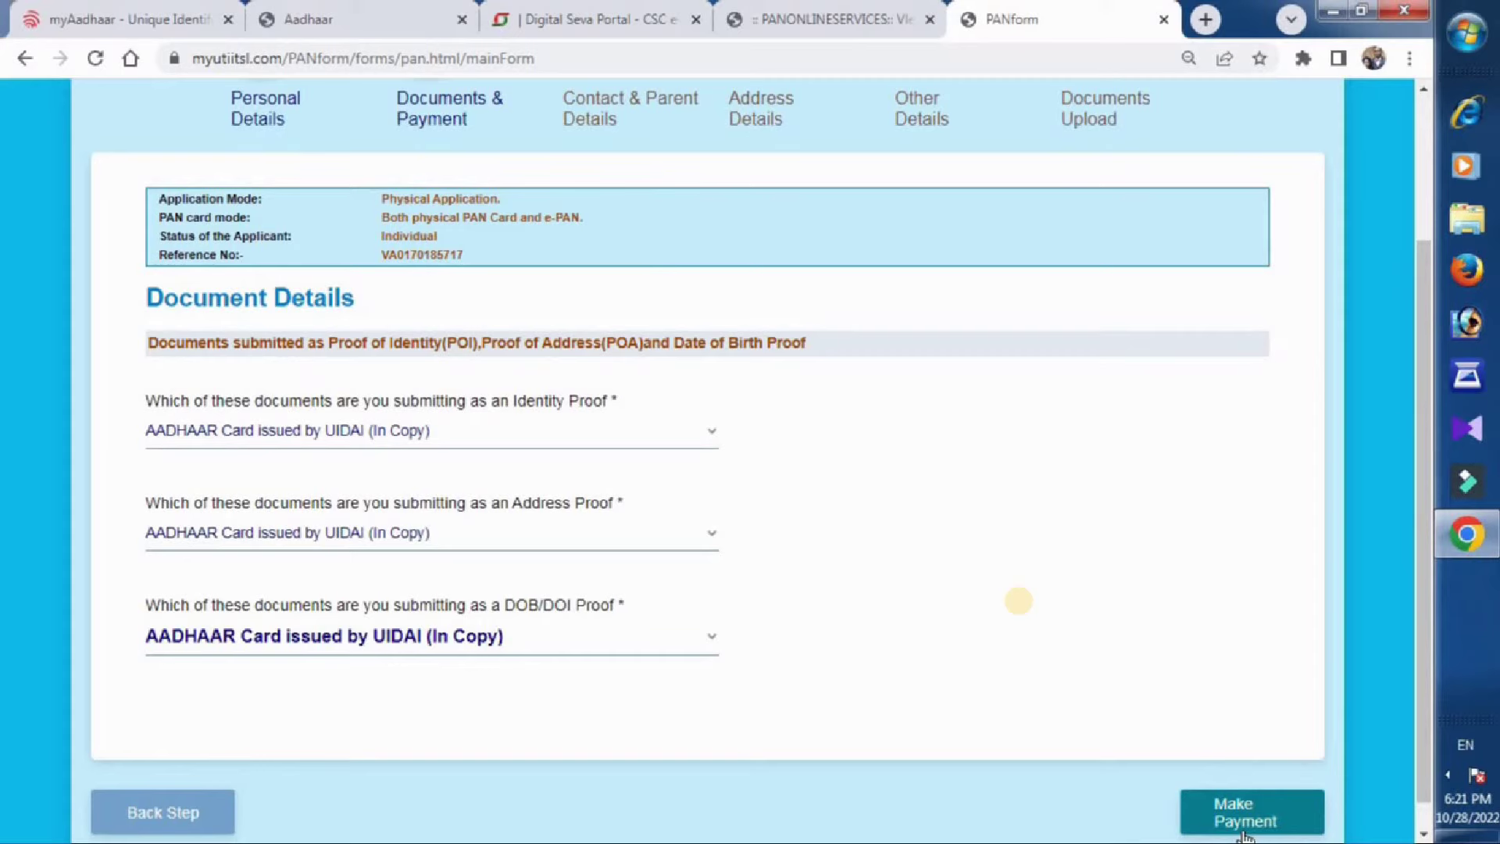
left_click(1239, 821)
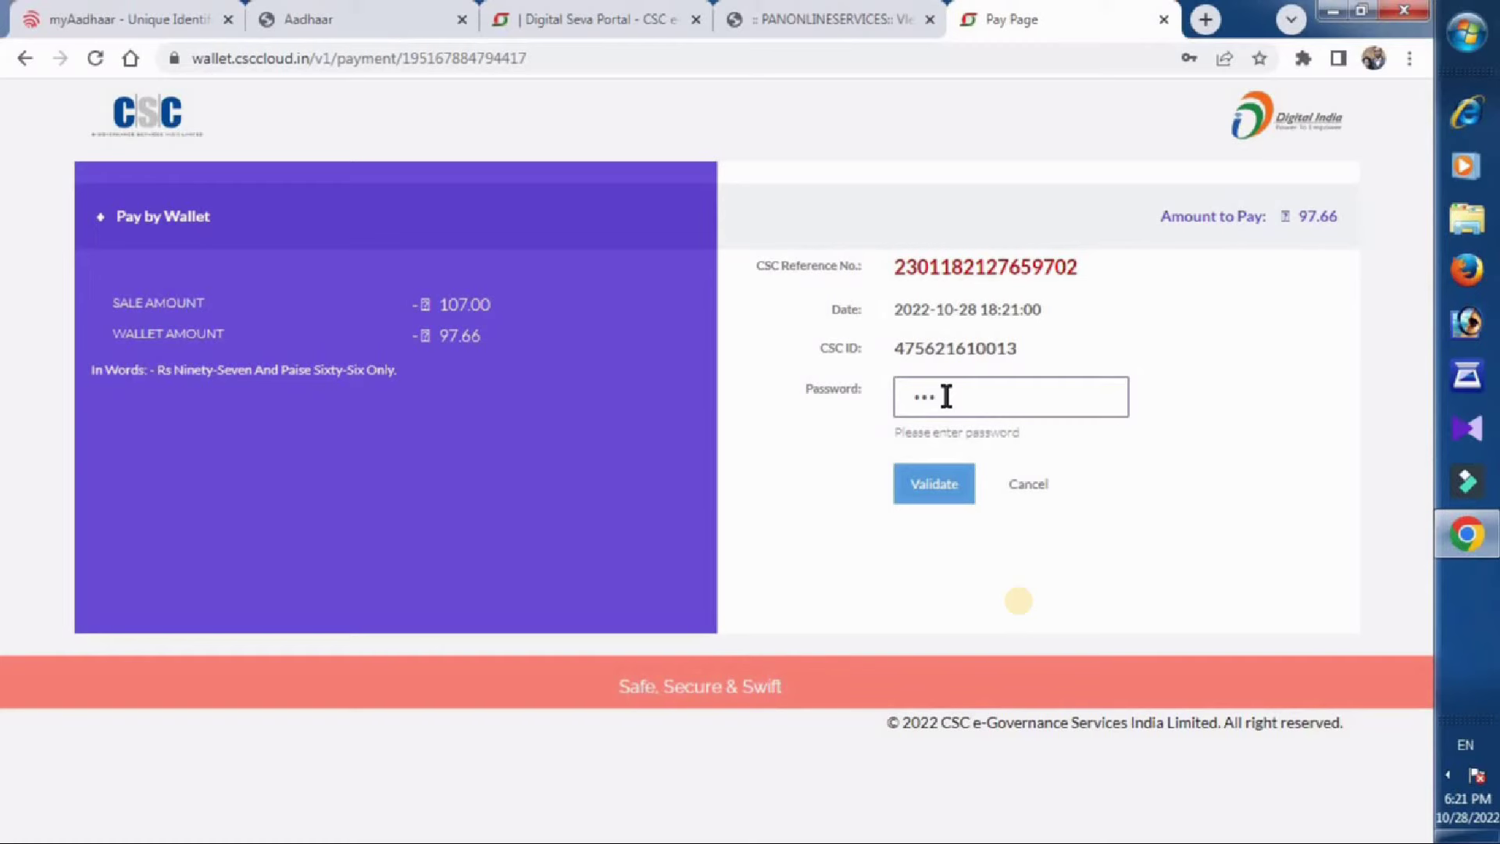
Validate the wallet password, enter the 6-digit wallet PIN and pay the ₹97.66 fee.
type("****")
left_click(942, 491)
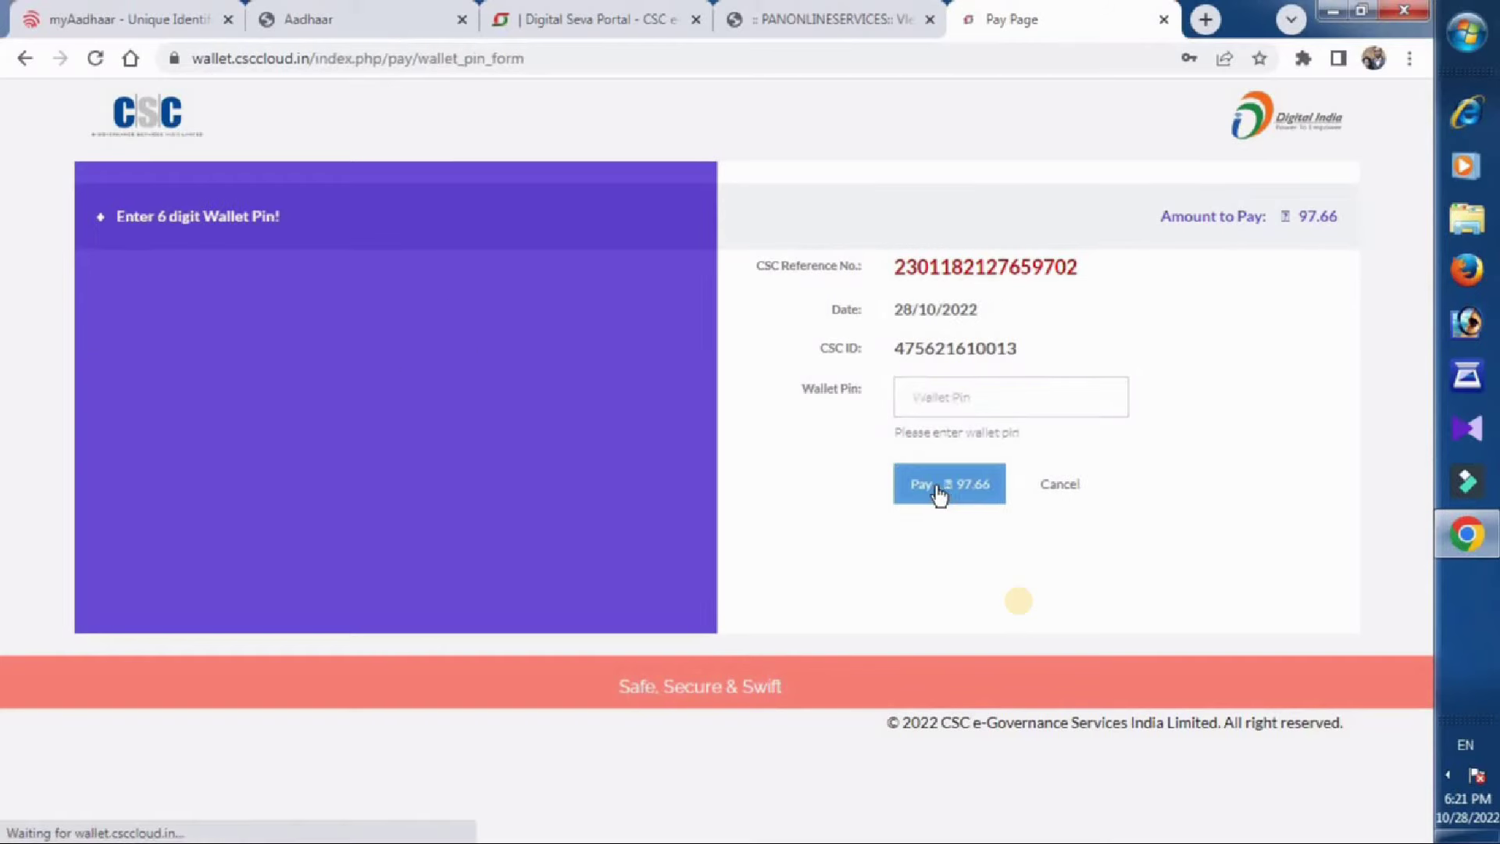
left_click(974, 400)
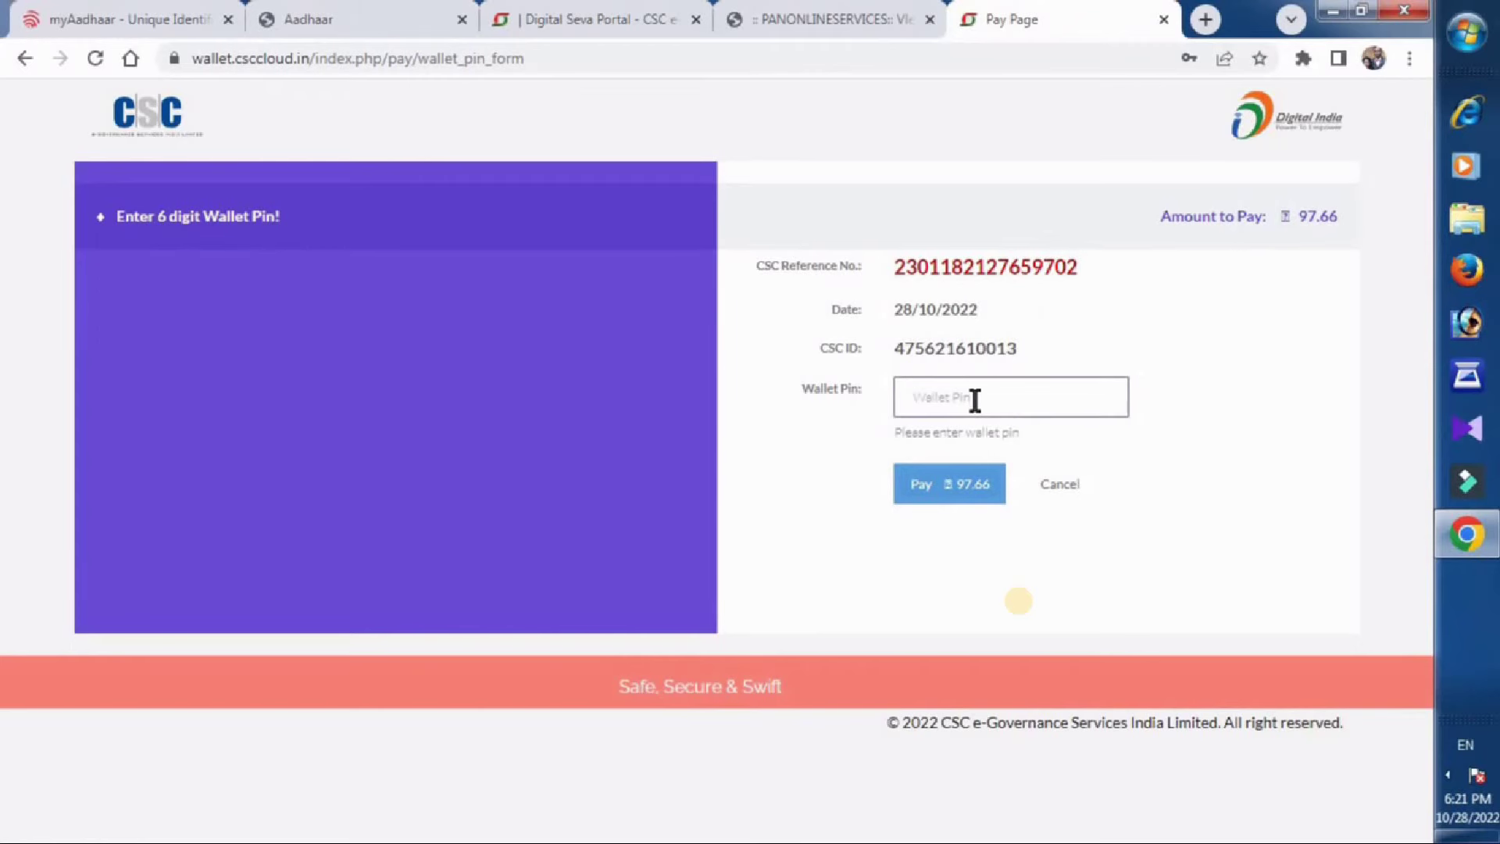
type("******")
left_click(967, 494)
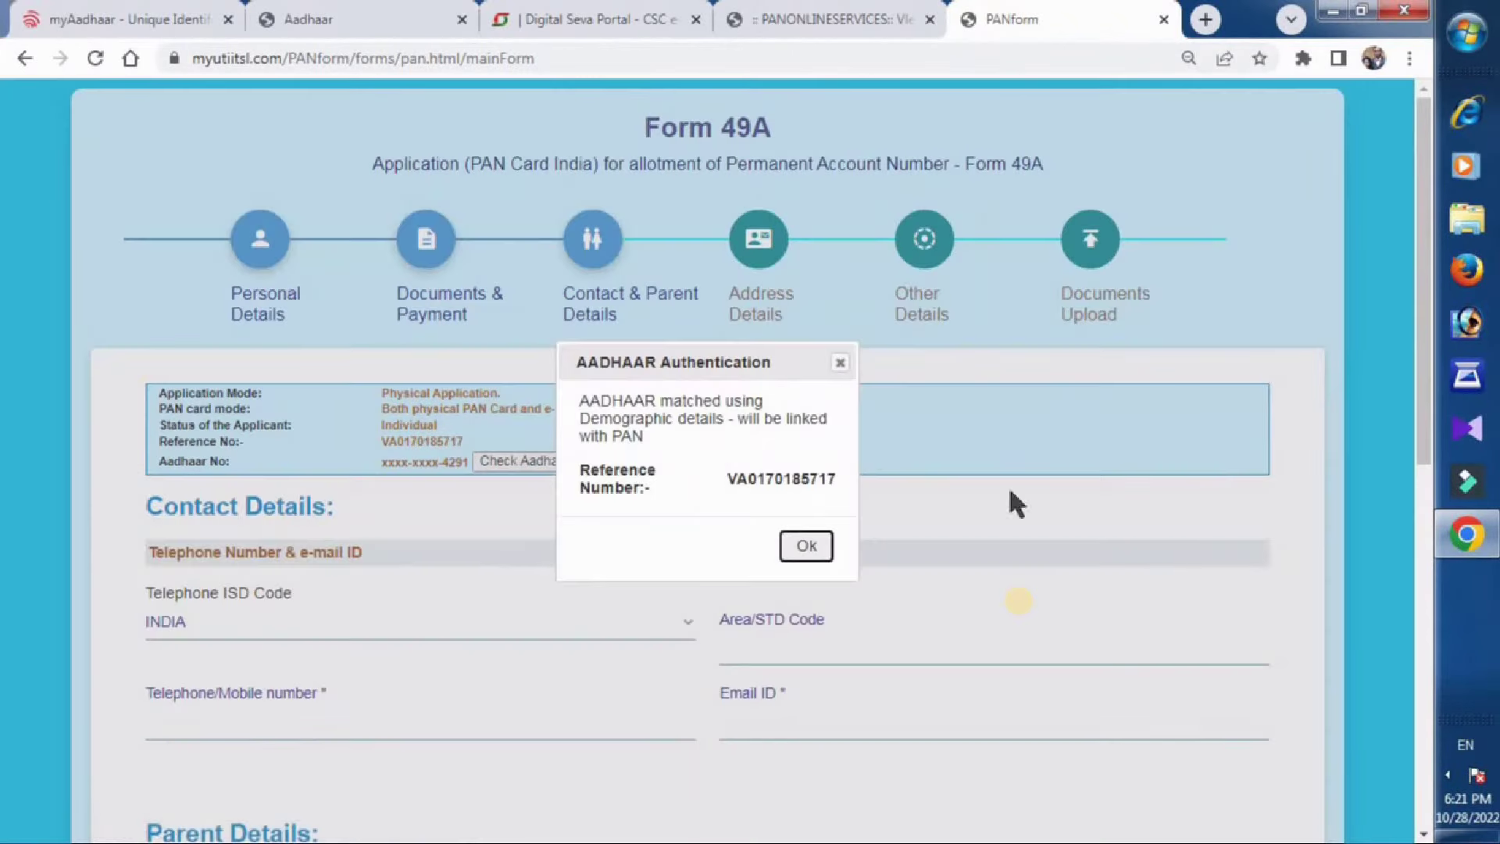
Dismiss the Aadhaar authentication notice, finish the parent's name, and advance to Address Details.
left_click(812, 547)
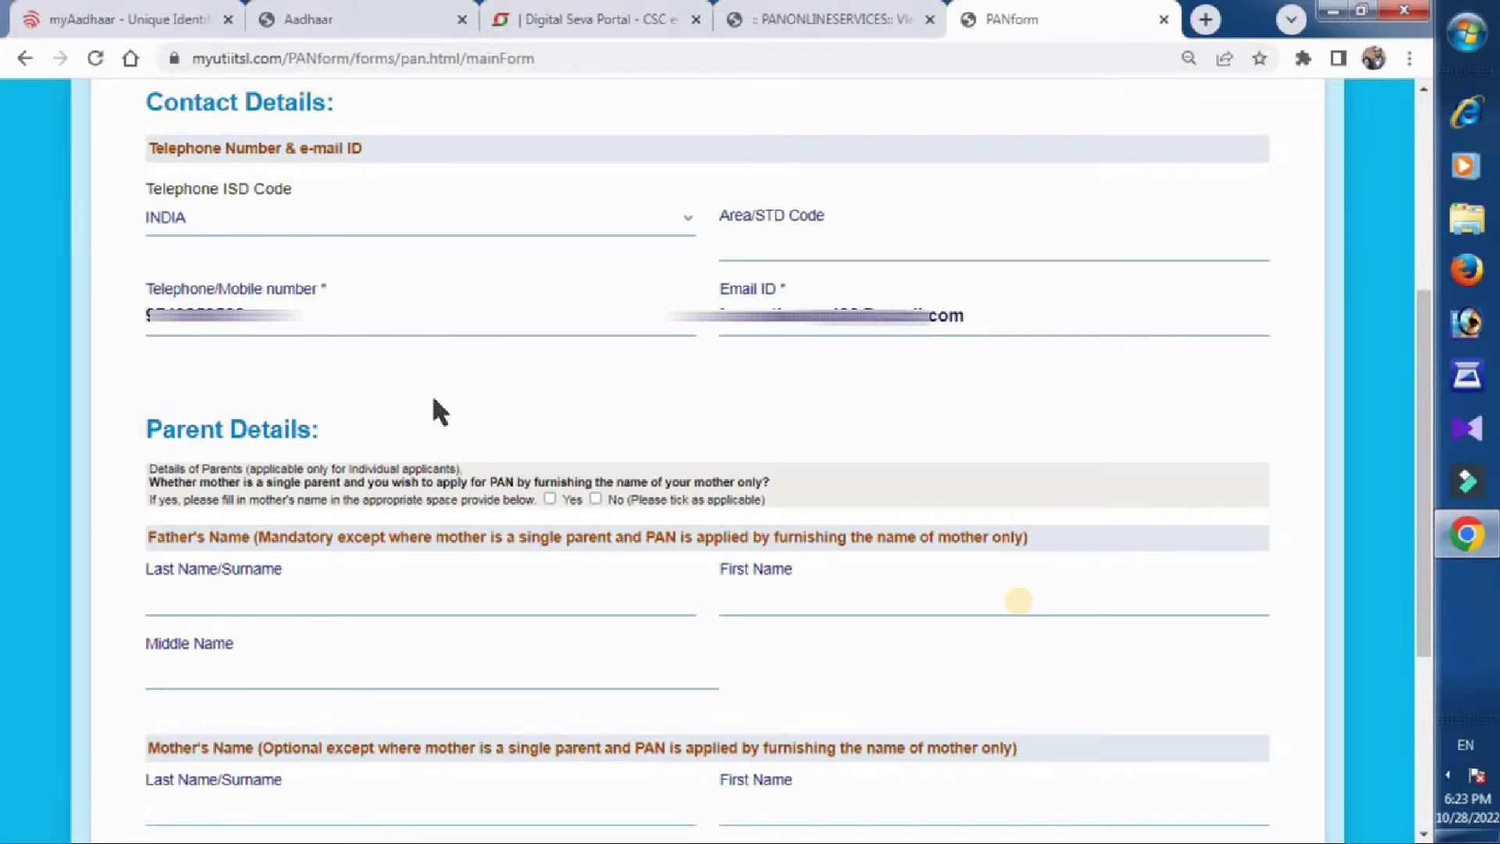
type("OTI")
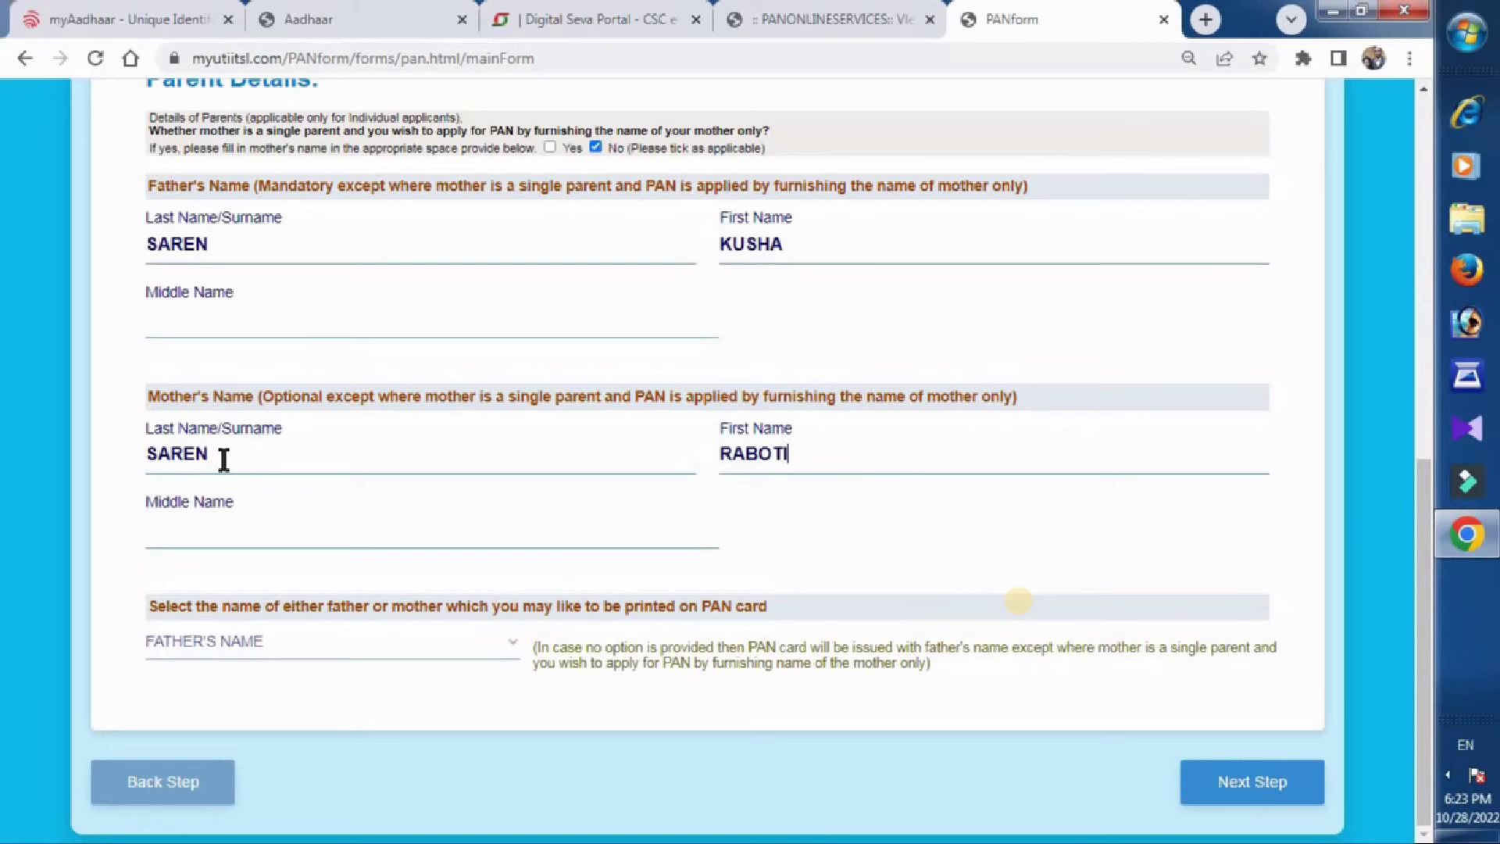
key("Tab")
key("Tab")
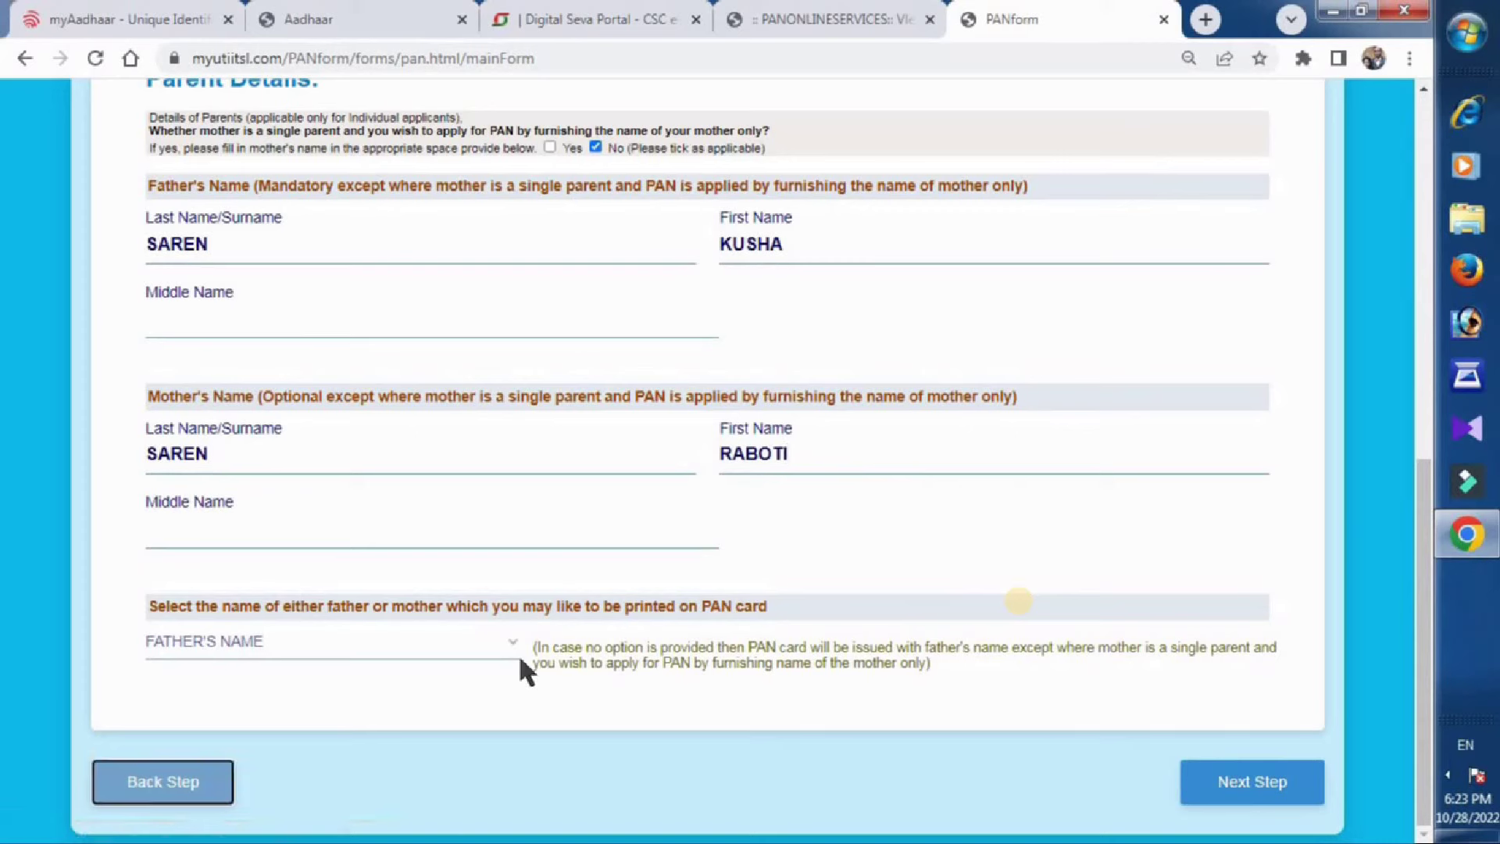
left_click(1290, 791)
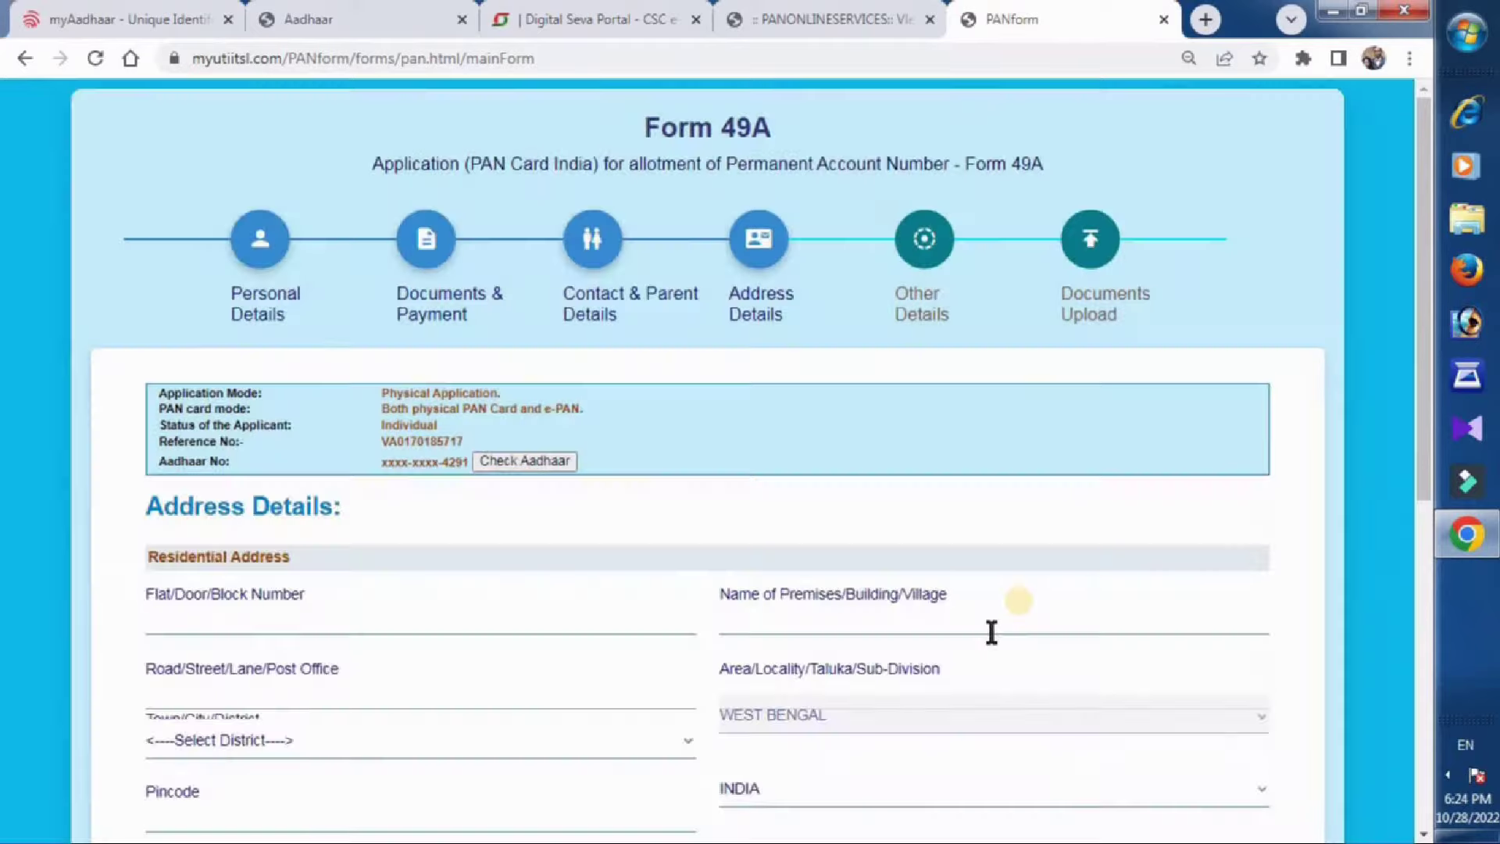
Continue past Address Details to Other Details and acknowledge the AO Code reminder.
left_click_drag(1427, 328, 1423, 368)
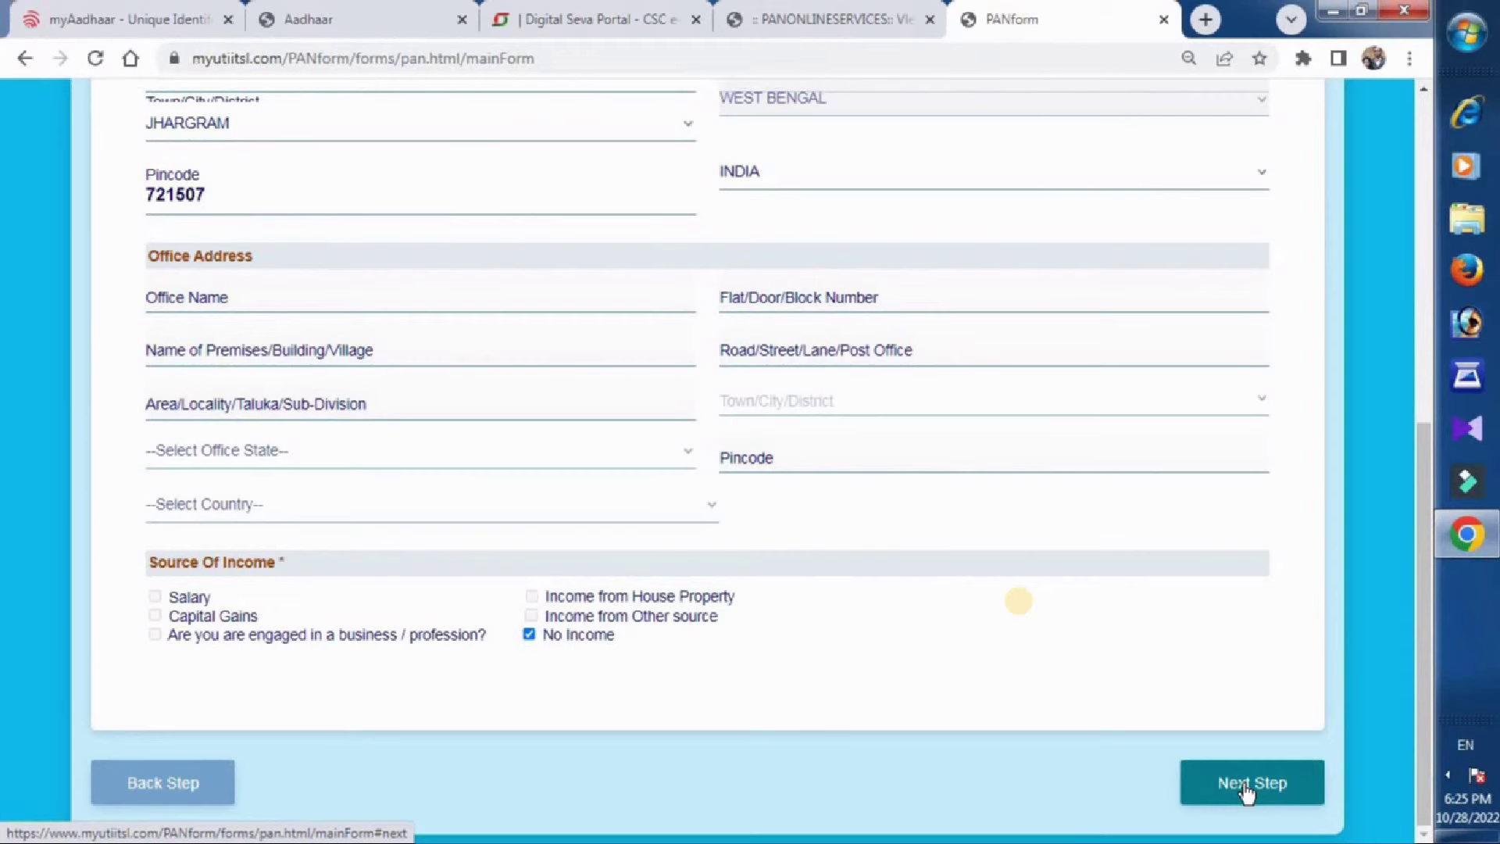
left_click(1244, 787)
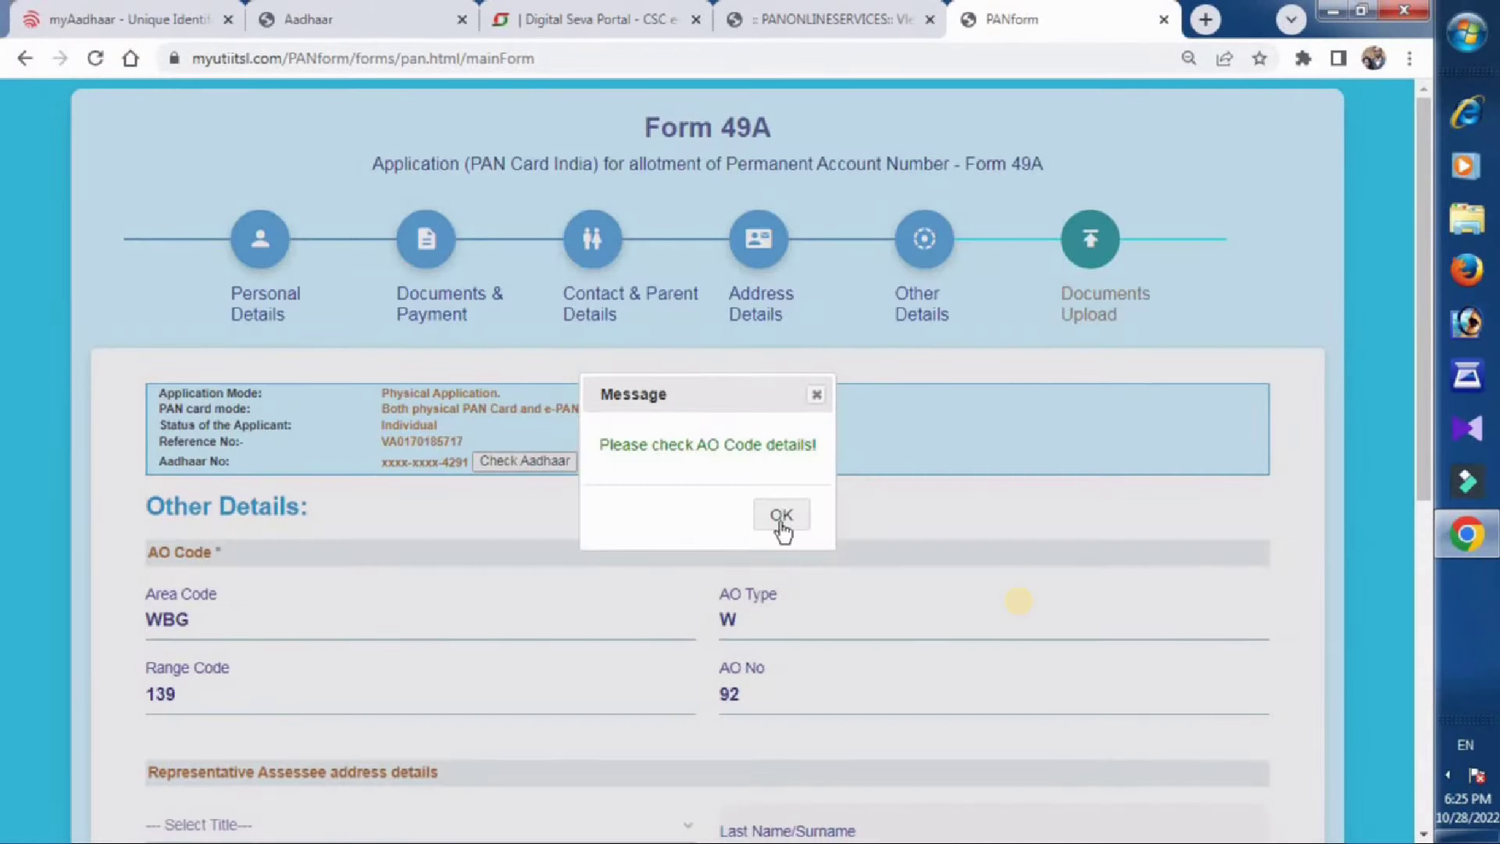
left_click(781, 522)
Set verifier capacity to HIMSELF/HERSELF, enter the verification place, and continue to Documents Upload.
left_click_drag(1423, 389, 1492, 601)
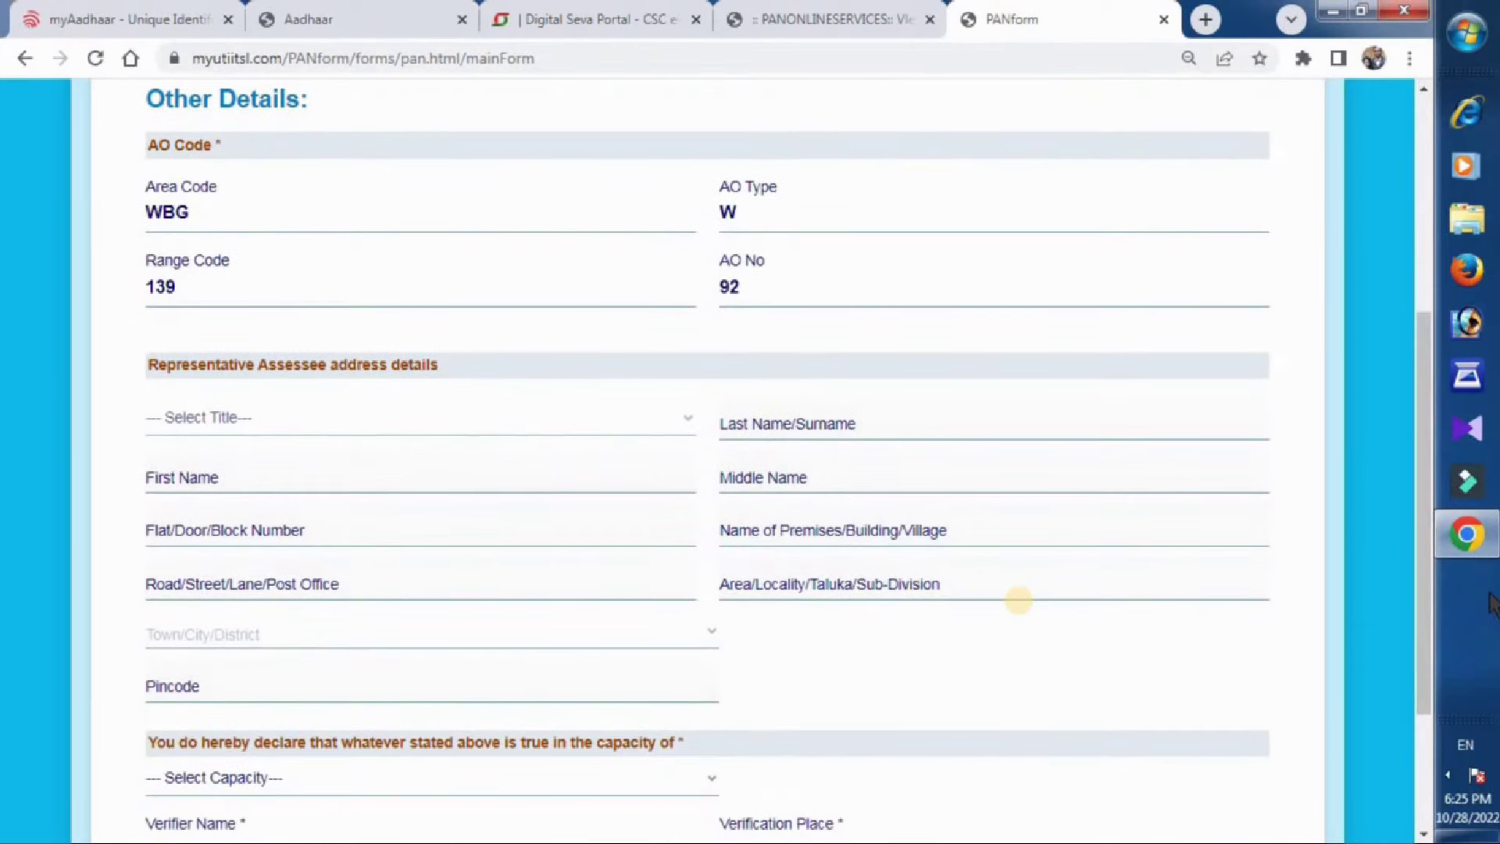
scroll(315, 617, "down", 3)
left_click(270, 579)
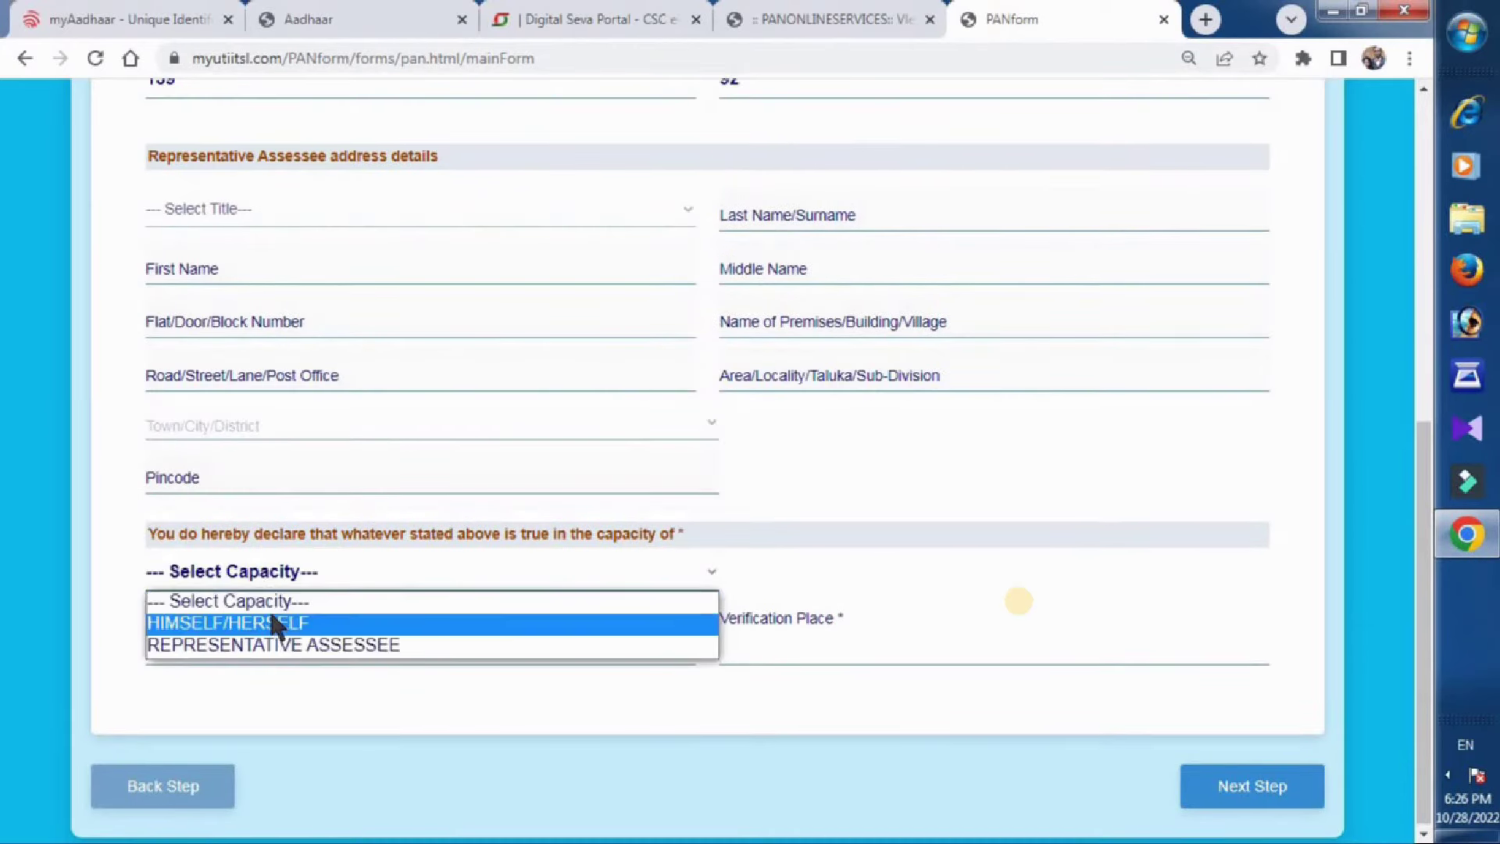
left_click(275, 623)
left_click(769, 637)
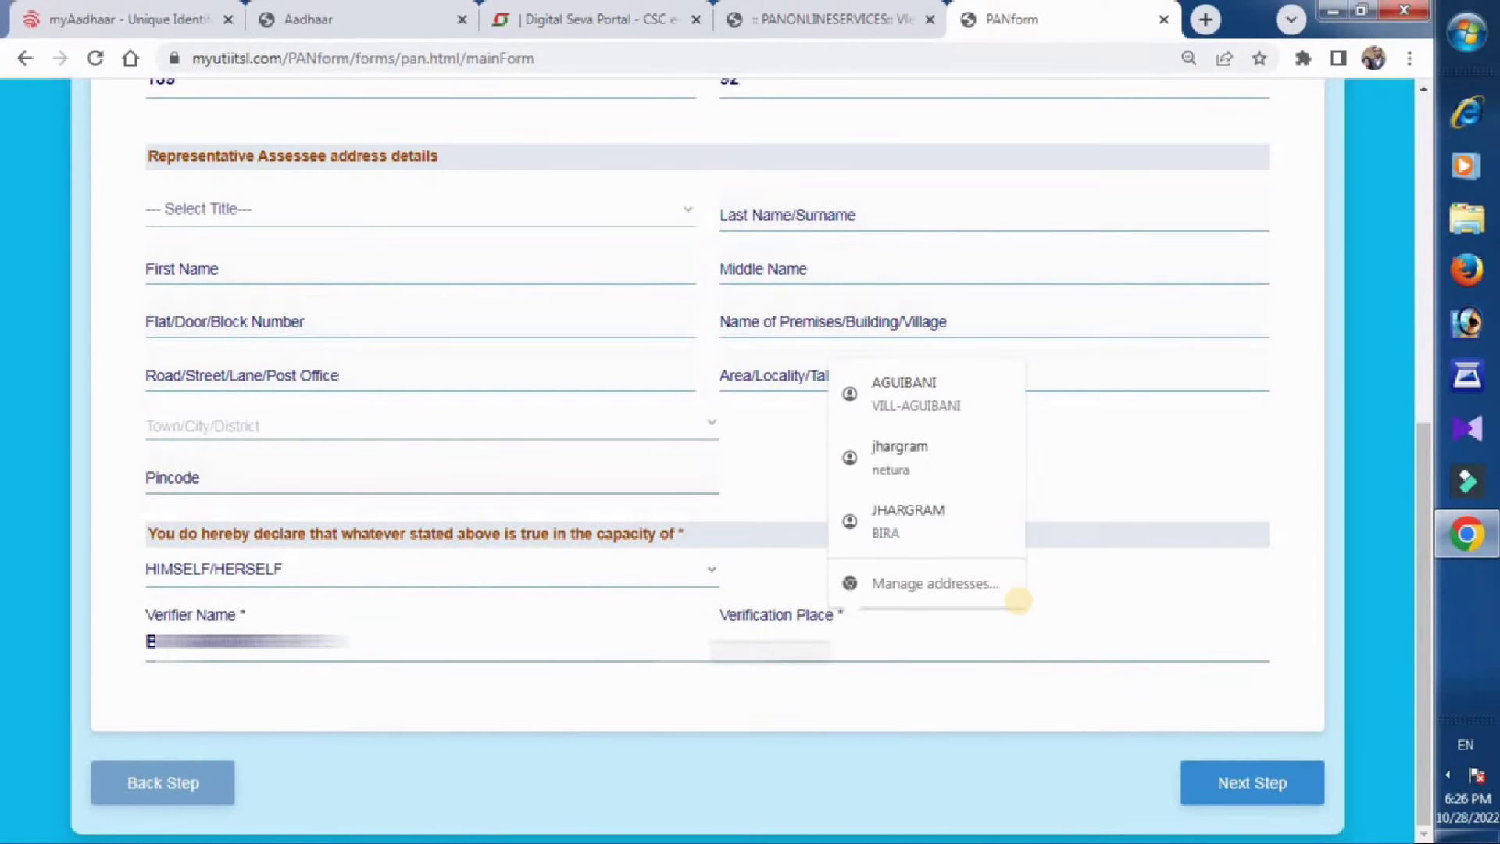
type("MANAPARA")
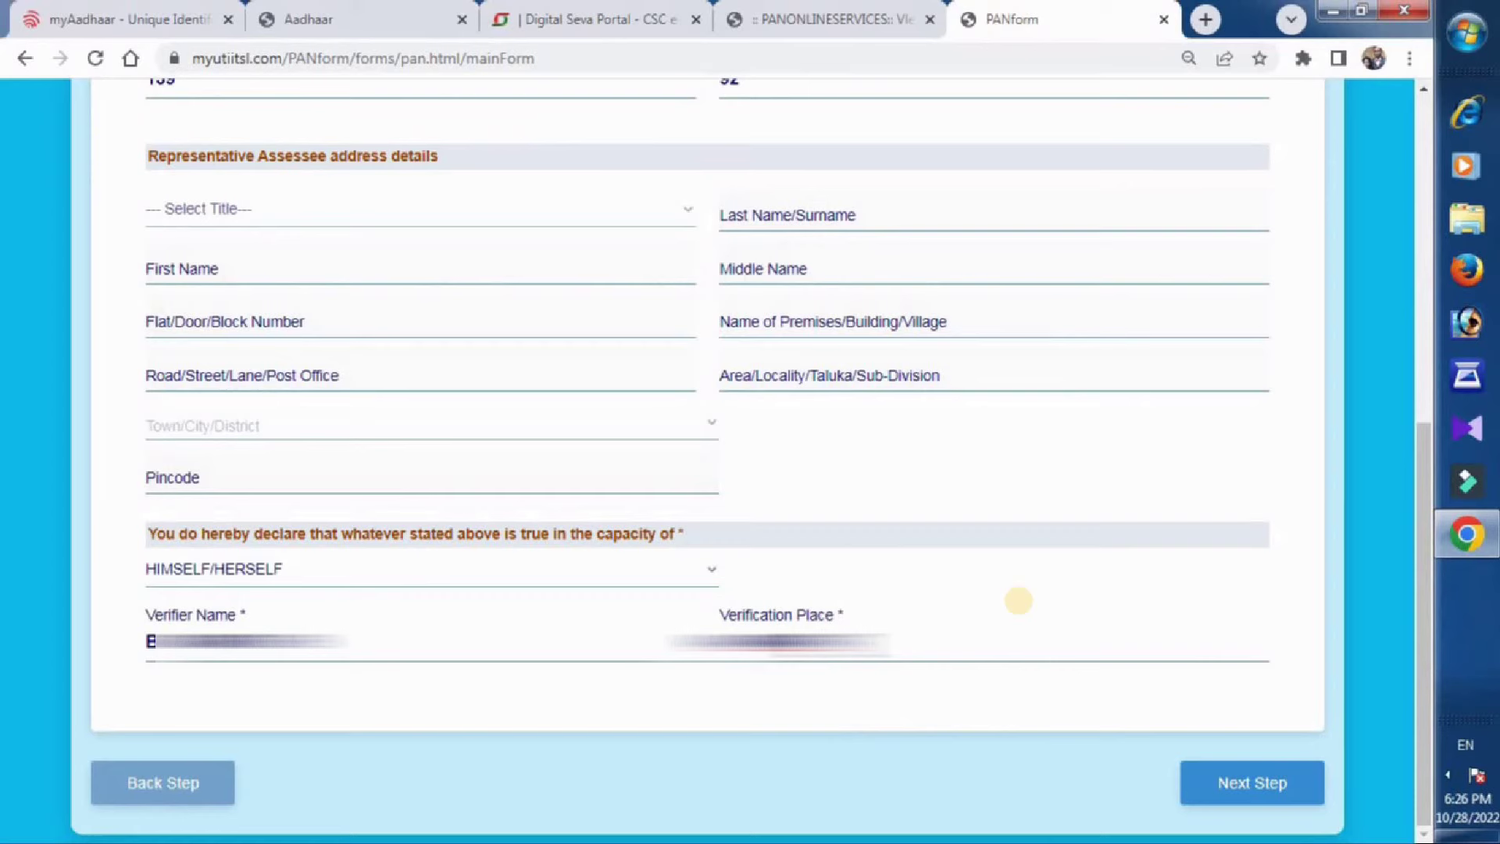
type(" TU")
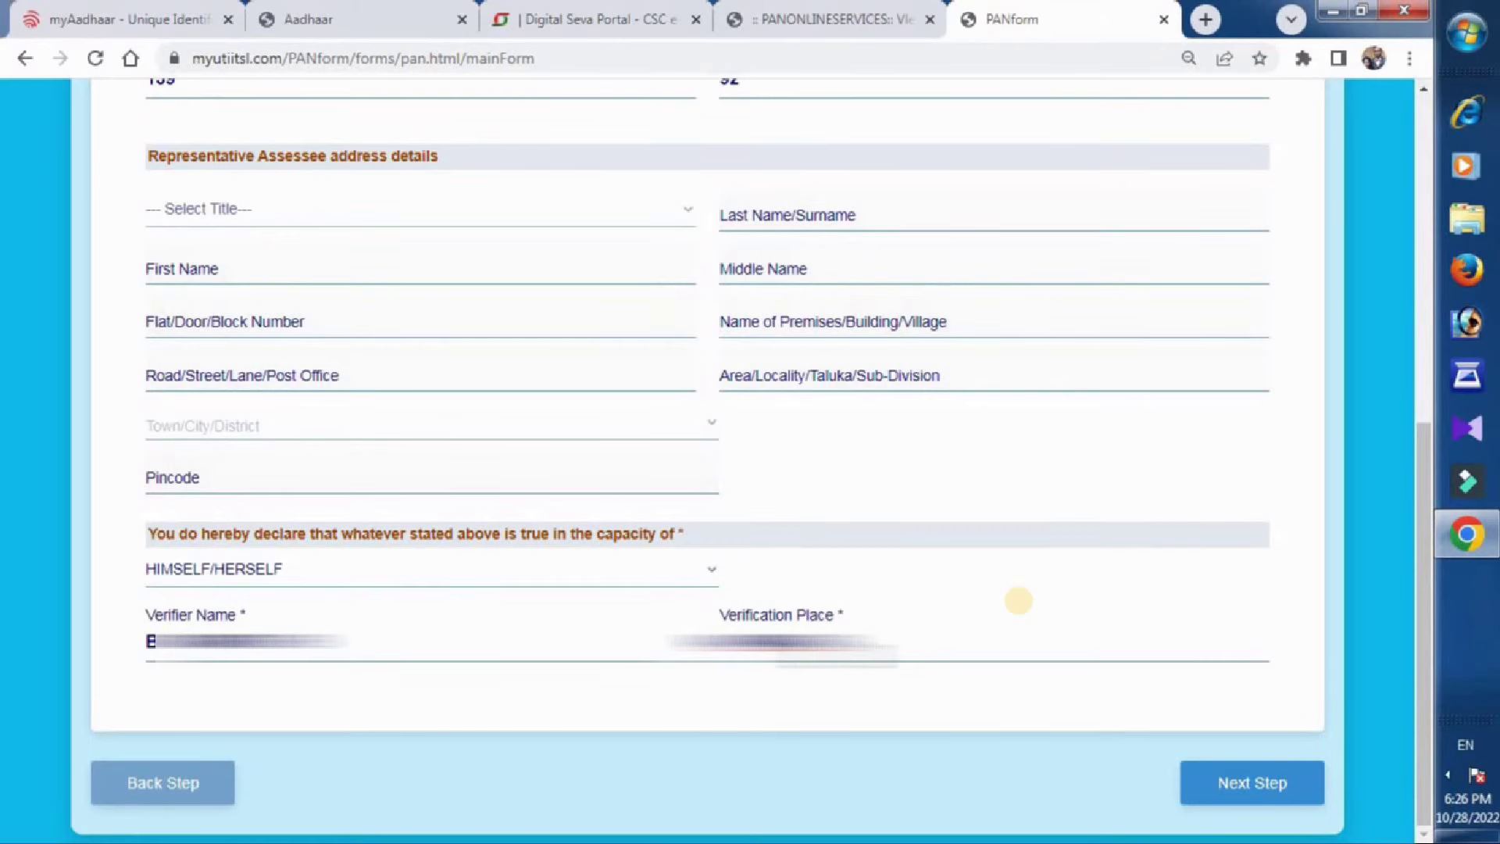
left_click(1252, 793)
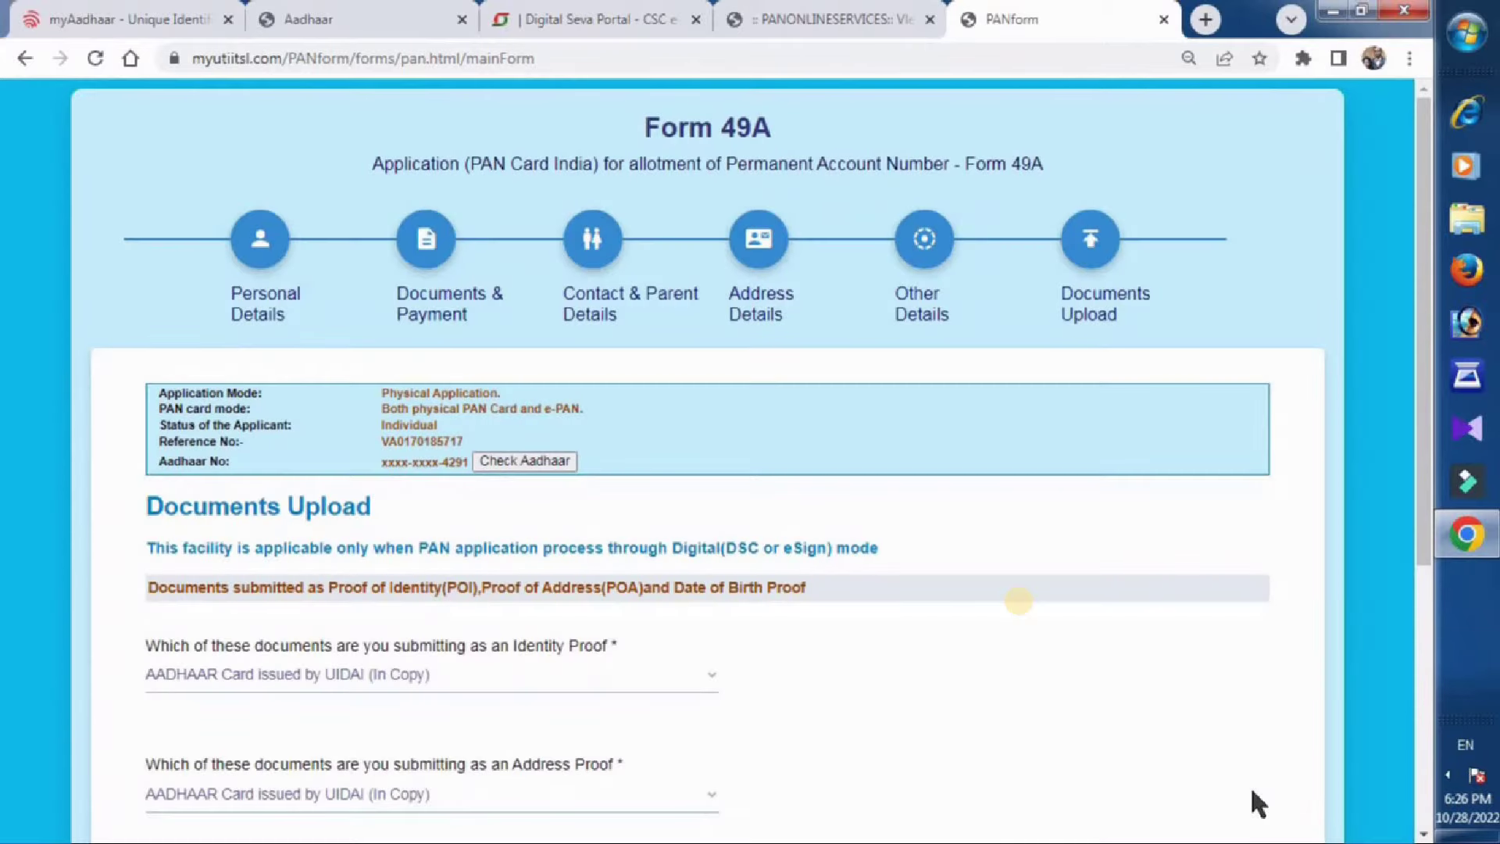
Submit the Form 49A application with Aadhaar proofs to get the ₹107.00 acknowledgment receipt.
mouse_move(1425, 490)
left_mouse_down()
mouse_move(1430, 742)
mouse_move(1474, 772)
left_mouse_up()
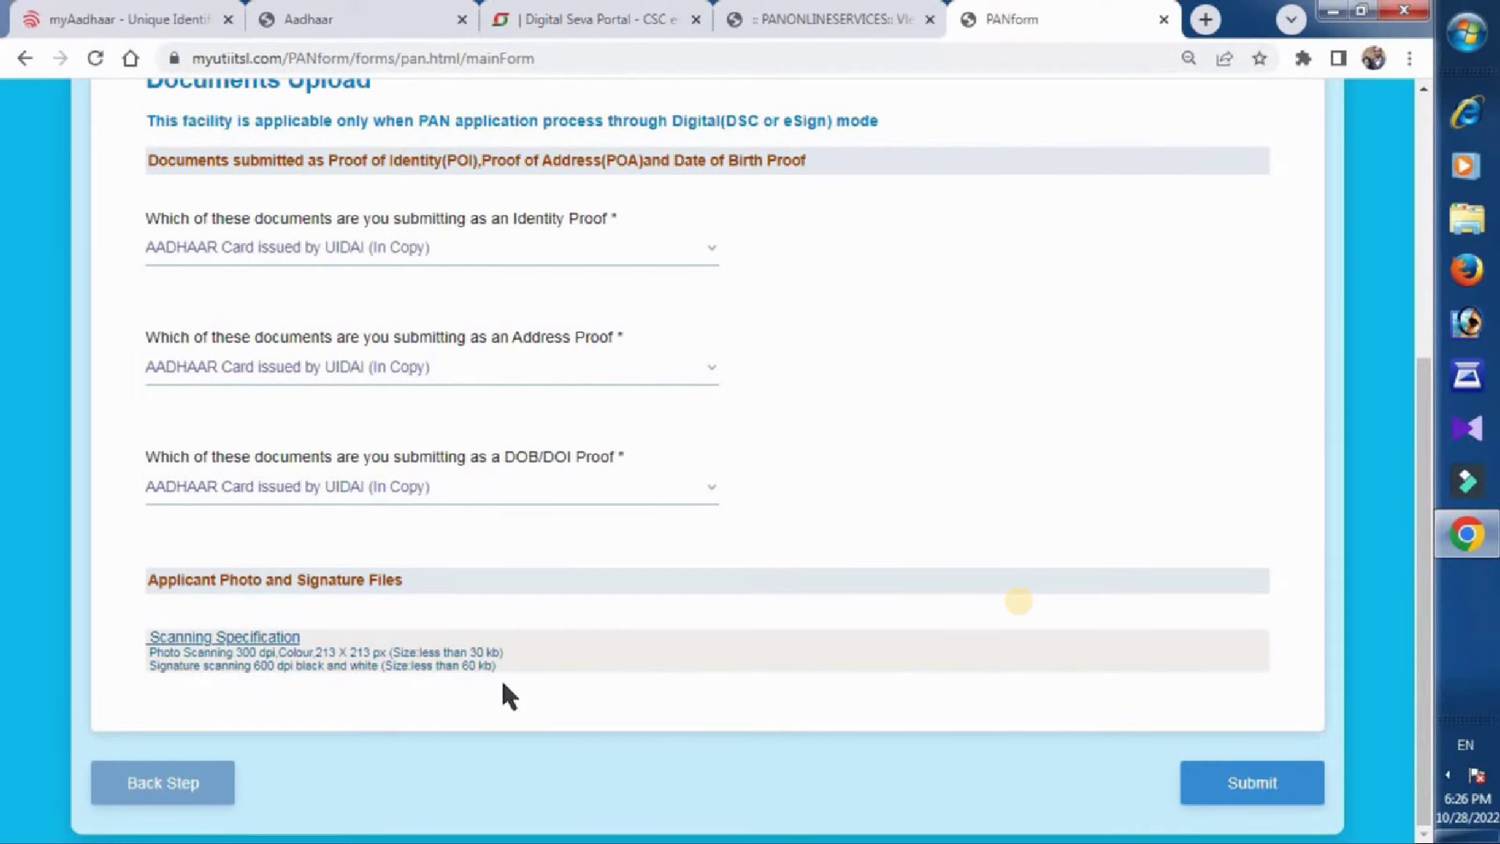
left_click(1249, 781)
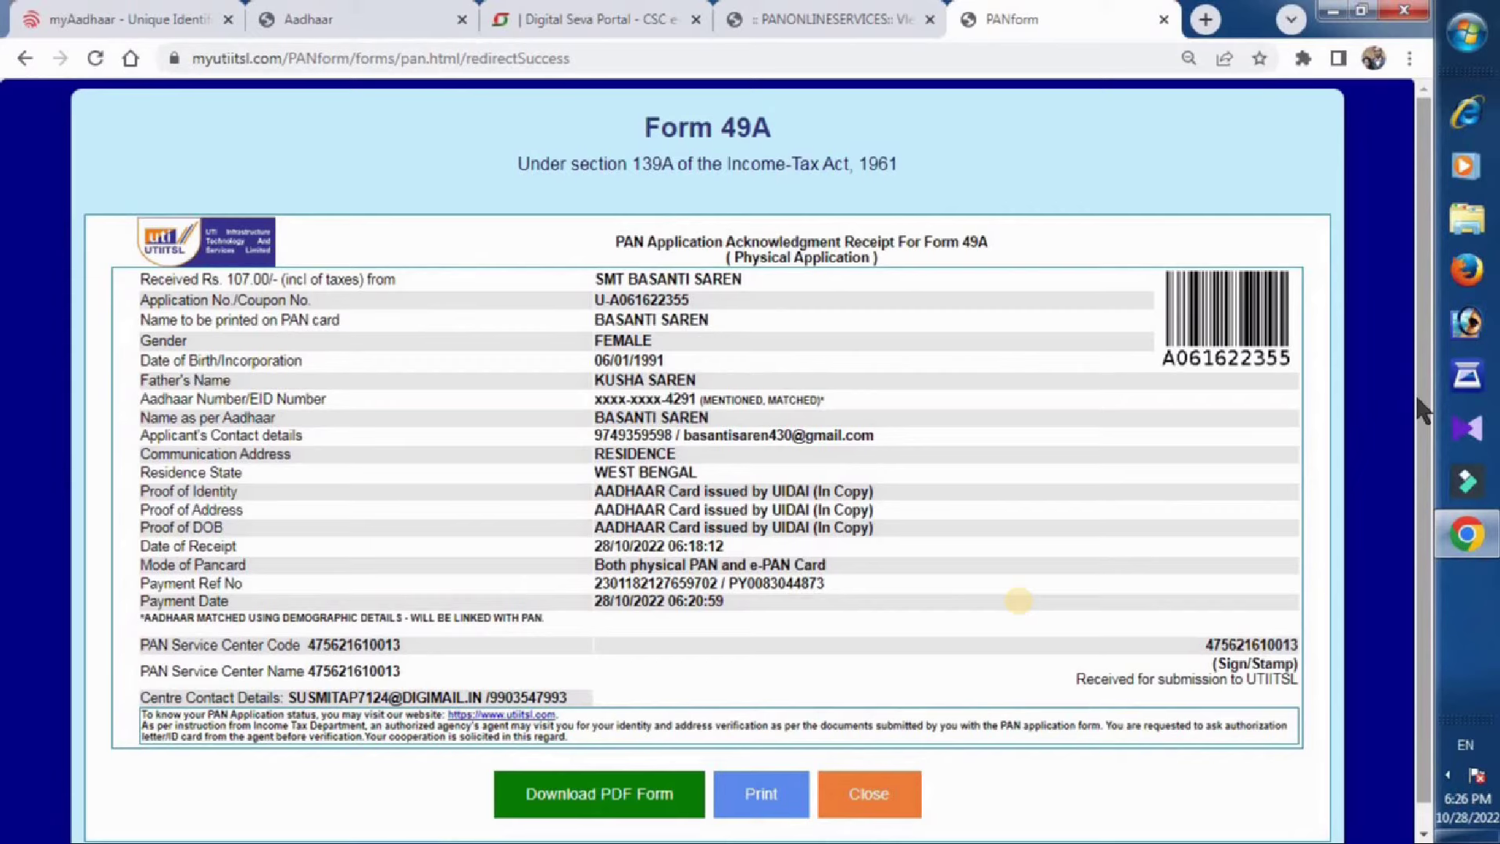
Download the Form 49A acknowledgment receipt as a PDF and open the downloaded file.
scroll(1416, 392, "down", 1)
left_click(576, 775)
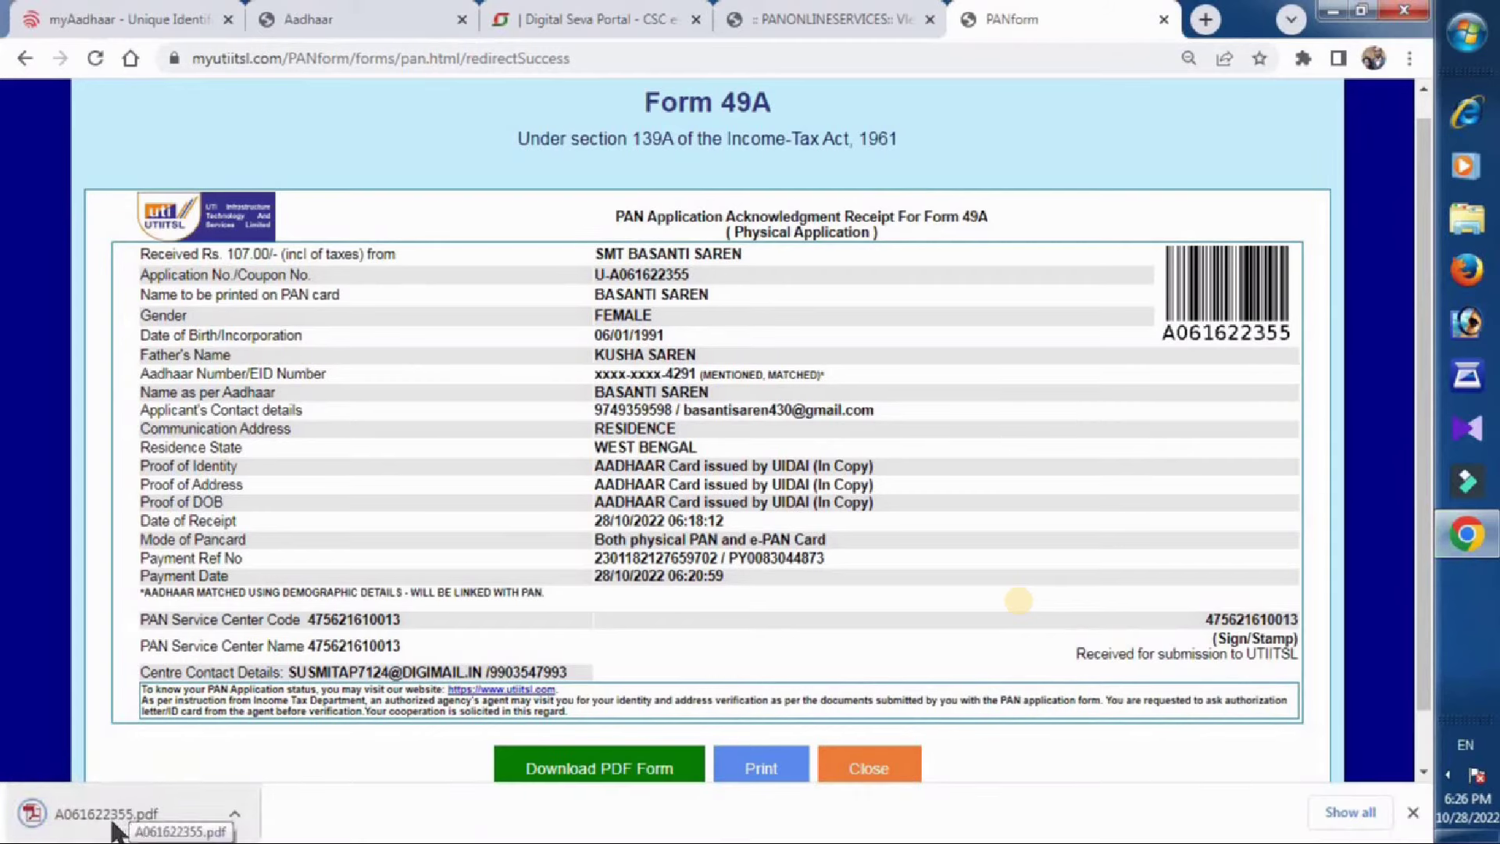
left_click(95, 826)
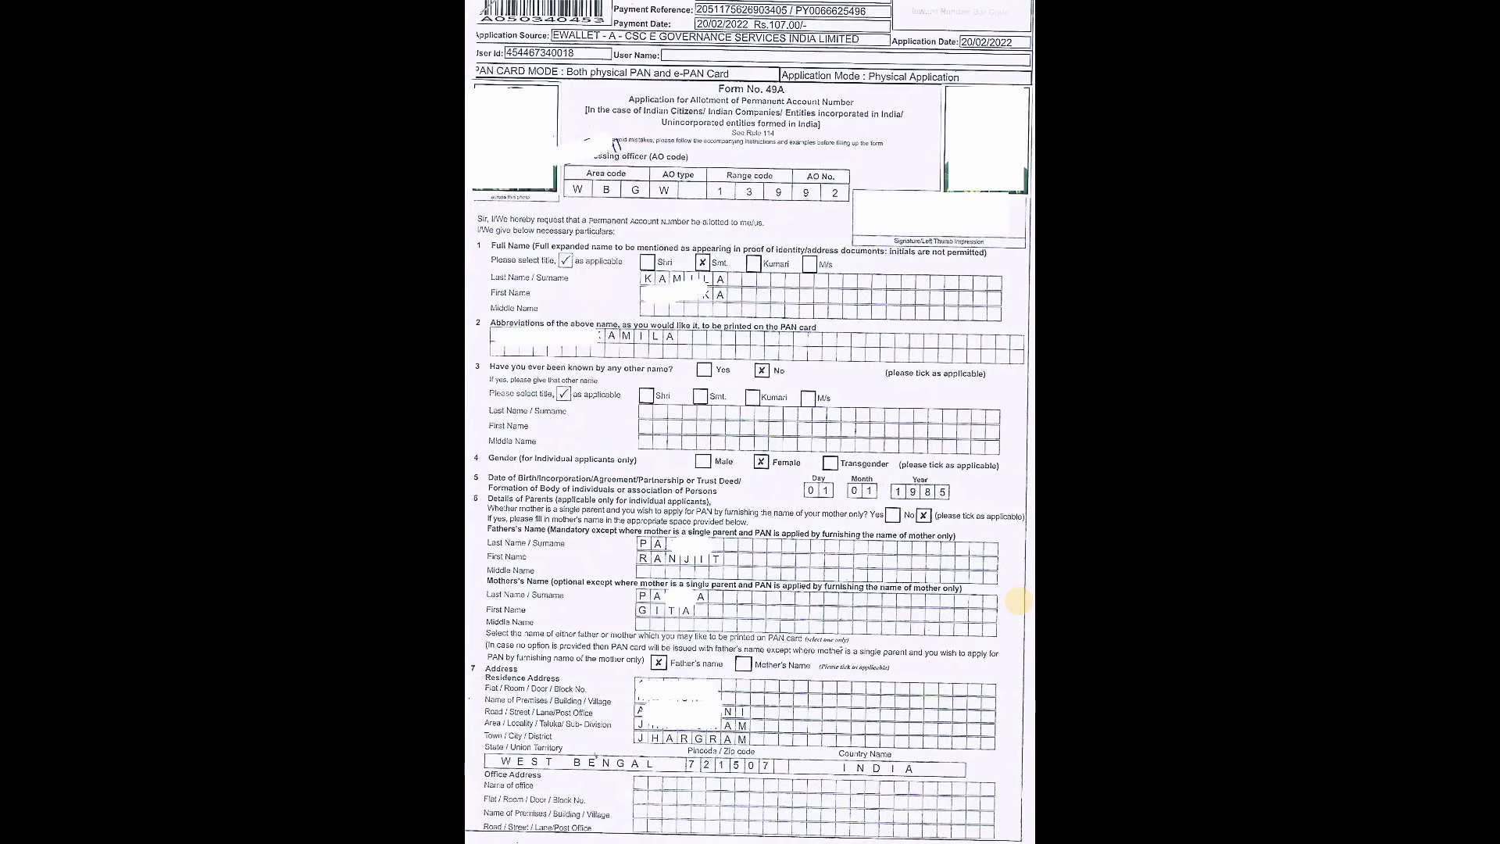
scroll(1018, 601, "down", 10)
scroll(1017, 602, "up", 10)
scroll(1017, 602, "down", 10)
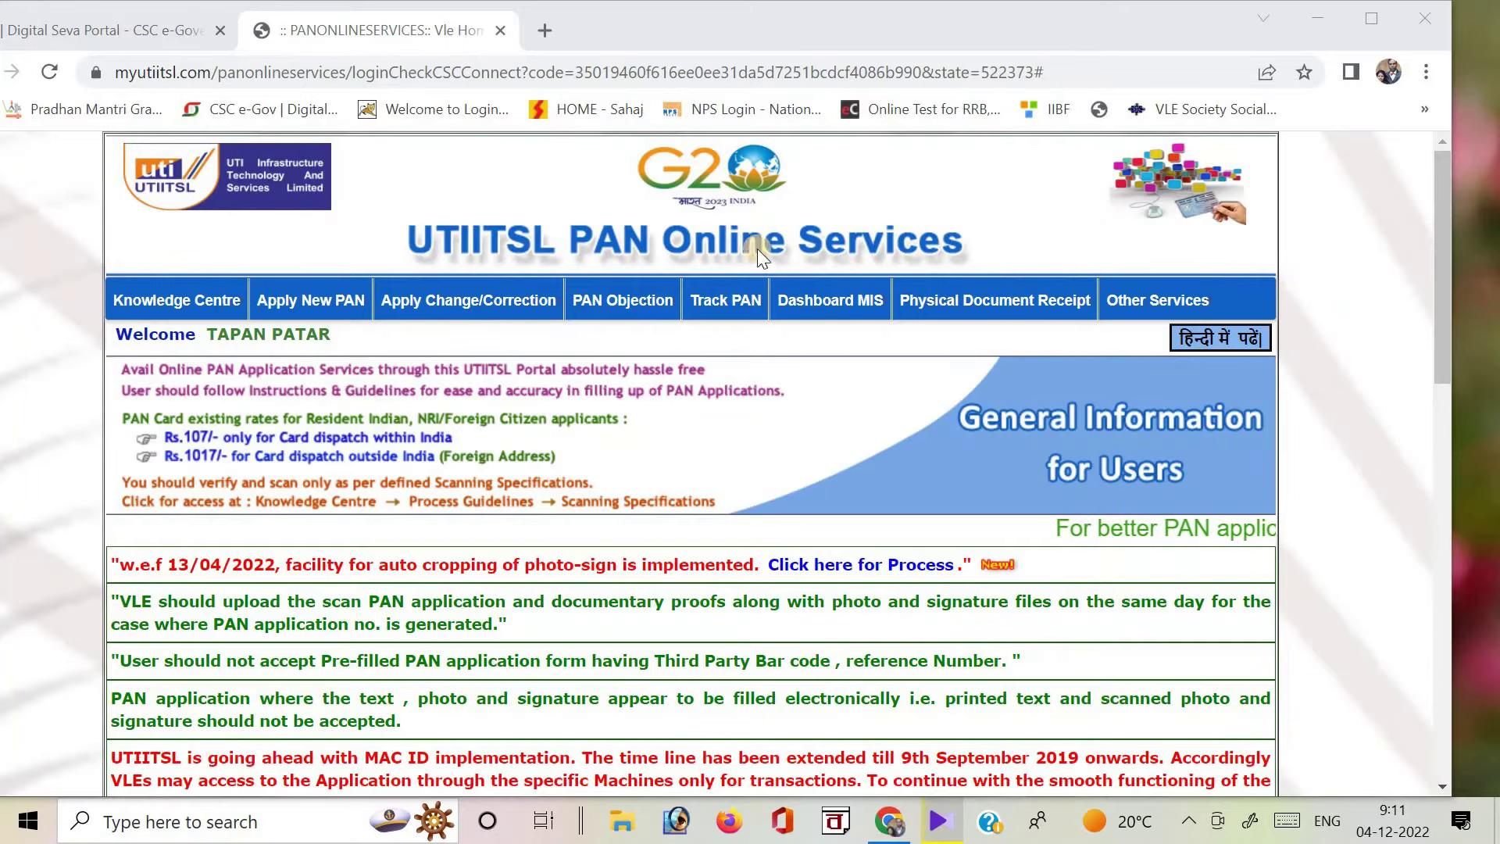
Open Upload Document, choose Crop And Upload for the pending application, and browse for the scan.
mouse_move(317, 304)
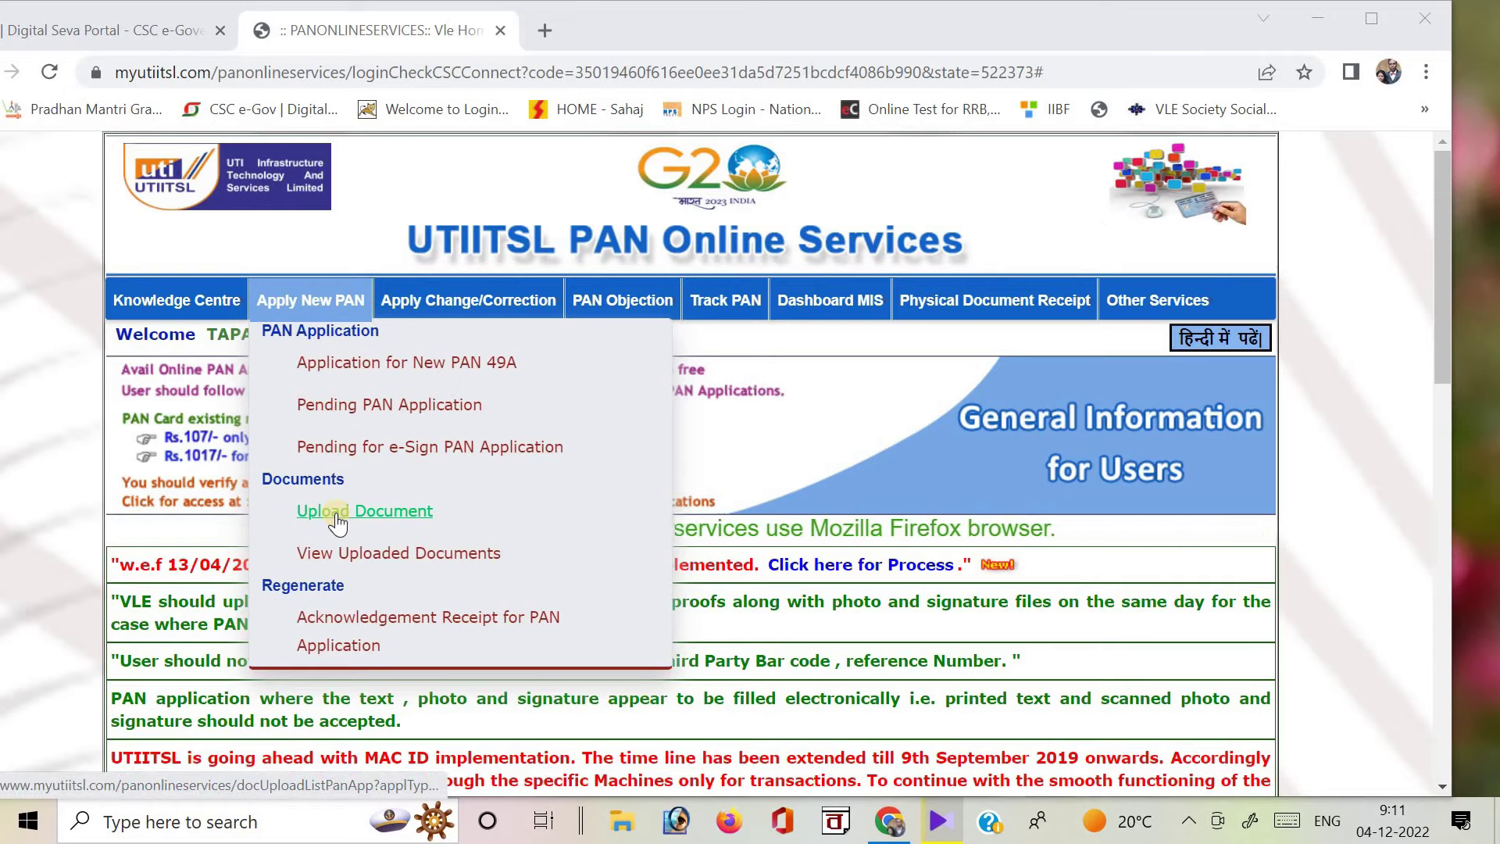
left_click(337, 521)
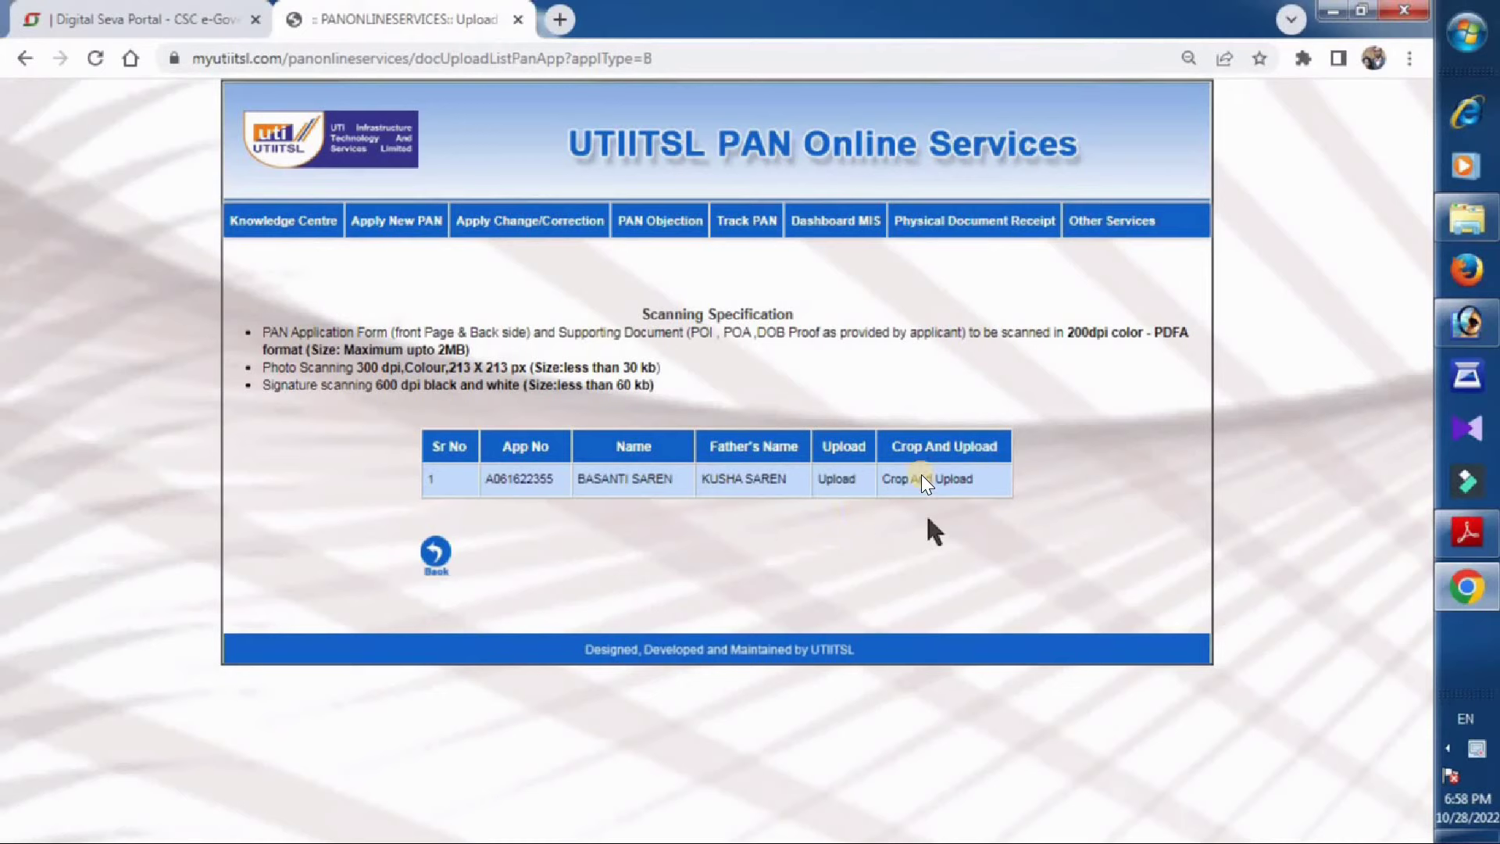
left_click(921, 478)
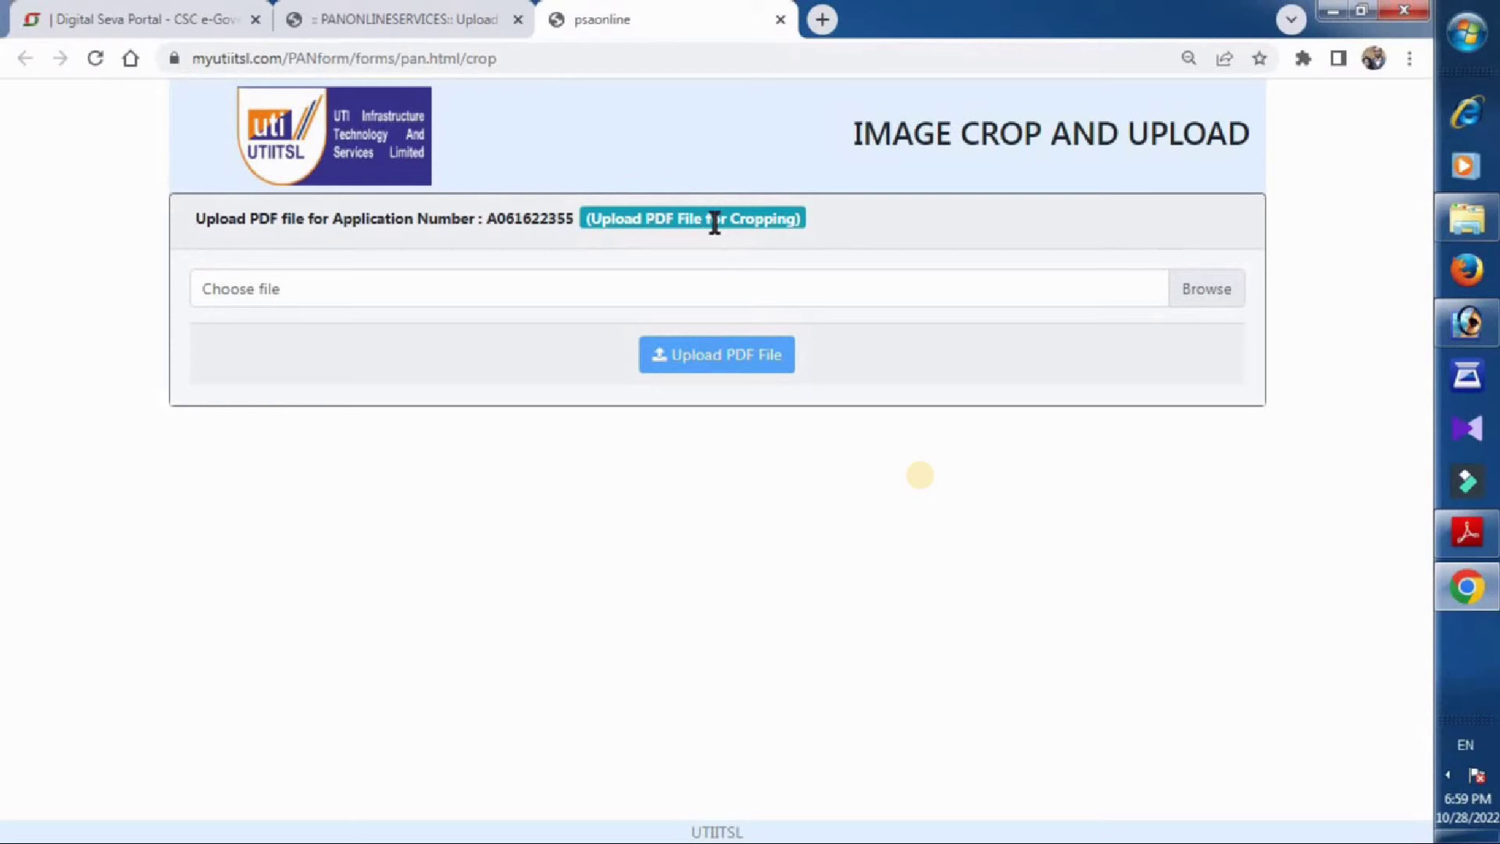
left_click(1213, 286)
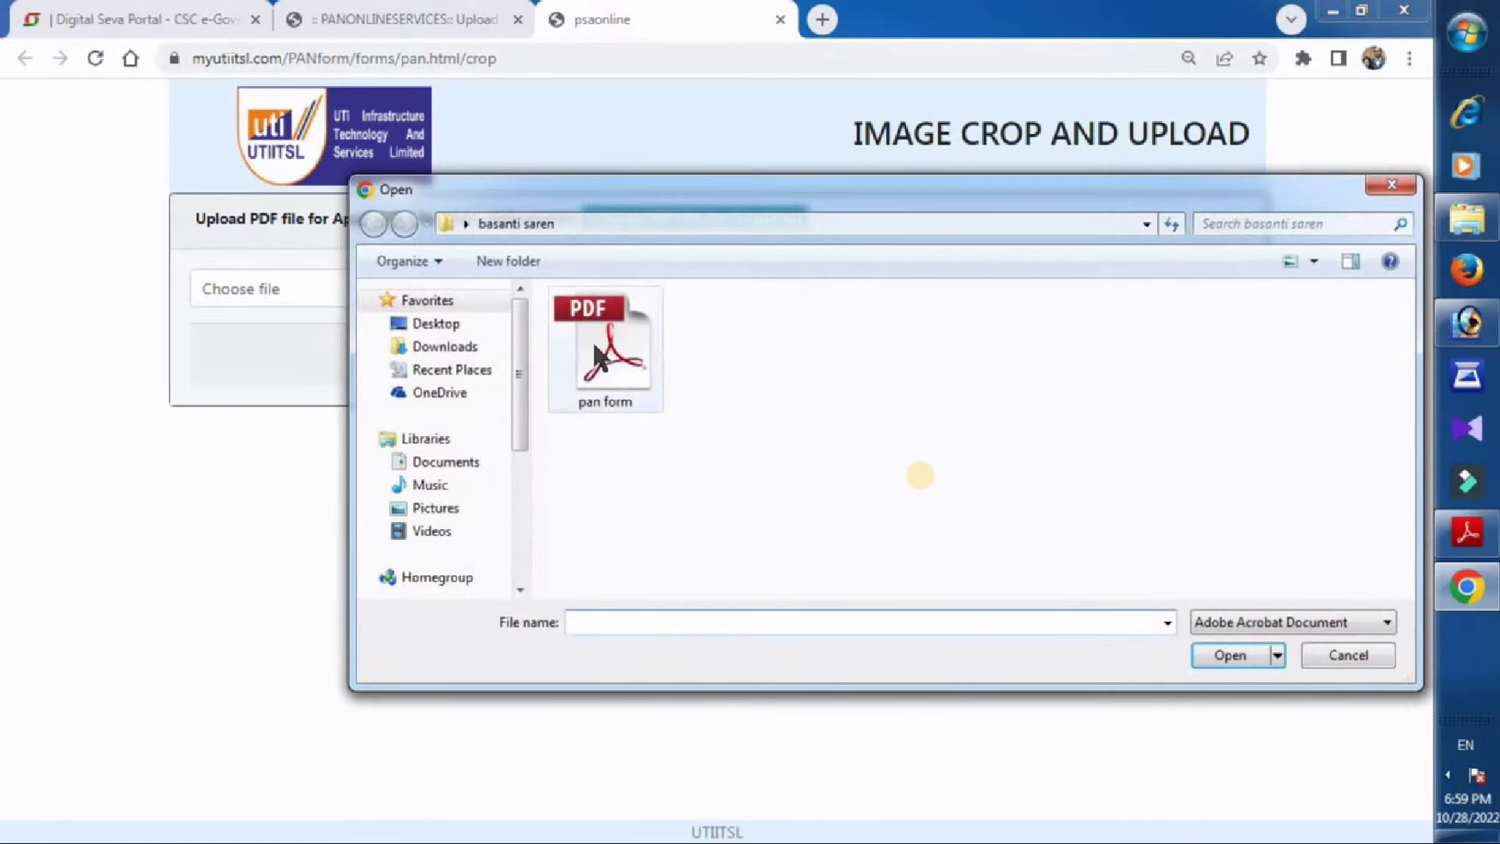
Upload 'pan form.pdf' so its three pages appear as thumbnails for cropping.
double_click(598, 356)
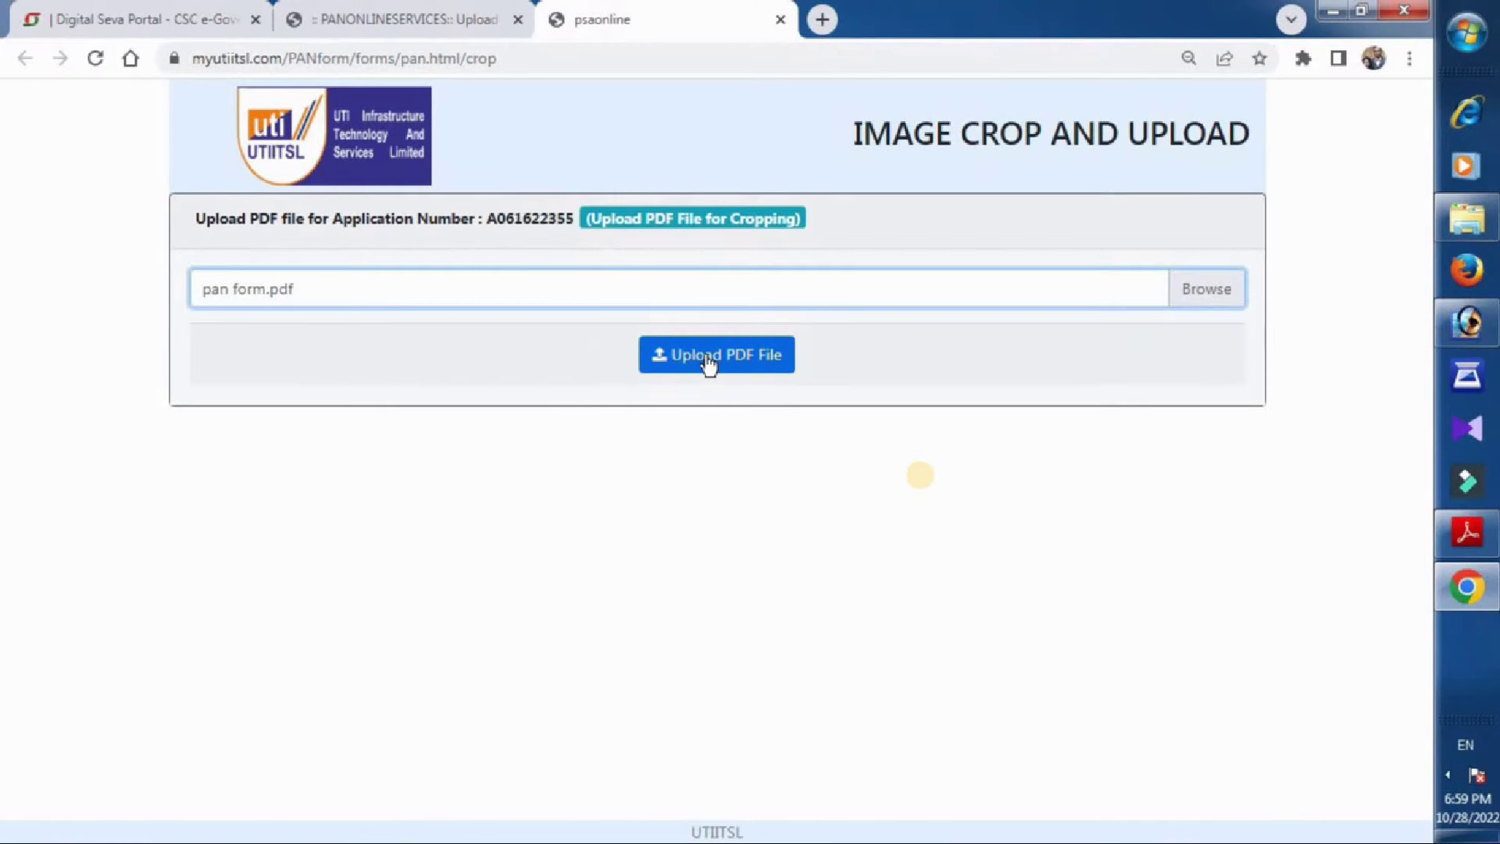
left_click(709, 364)
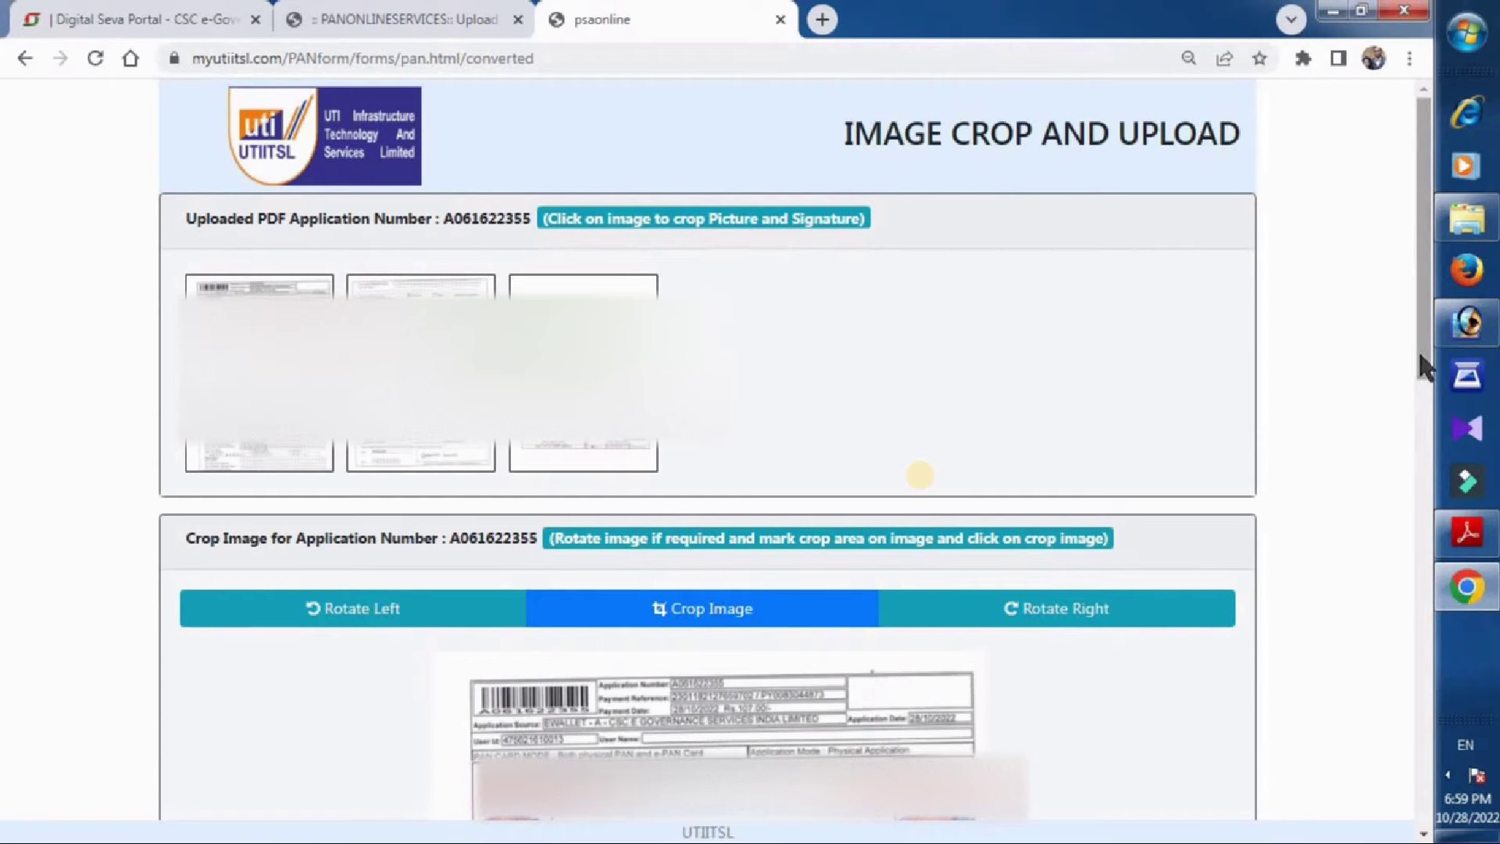
scroll(1424, 366, "down", 5)
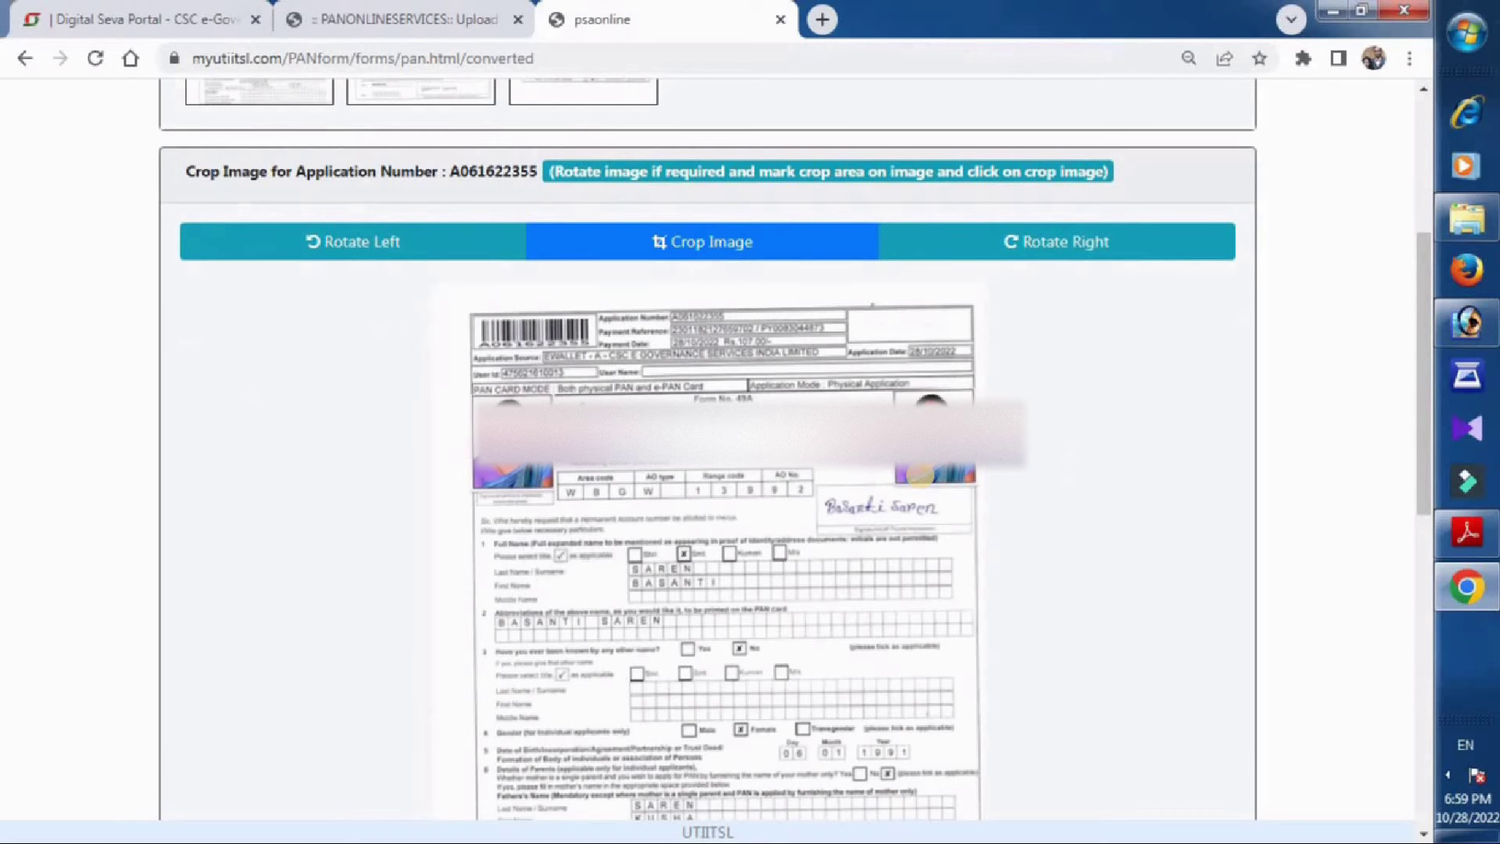
Mark and crop the applicant's photo from the first scanned page.
left_click_drag(899, 394, 974, 482)
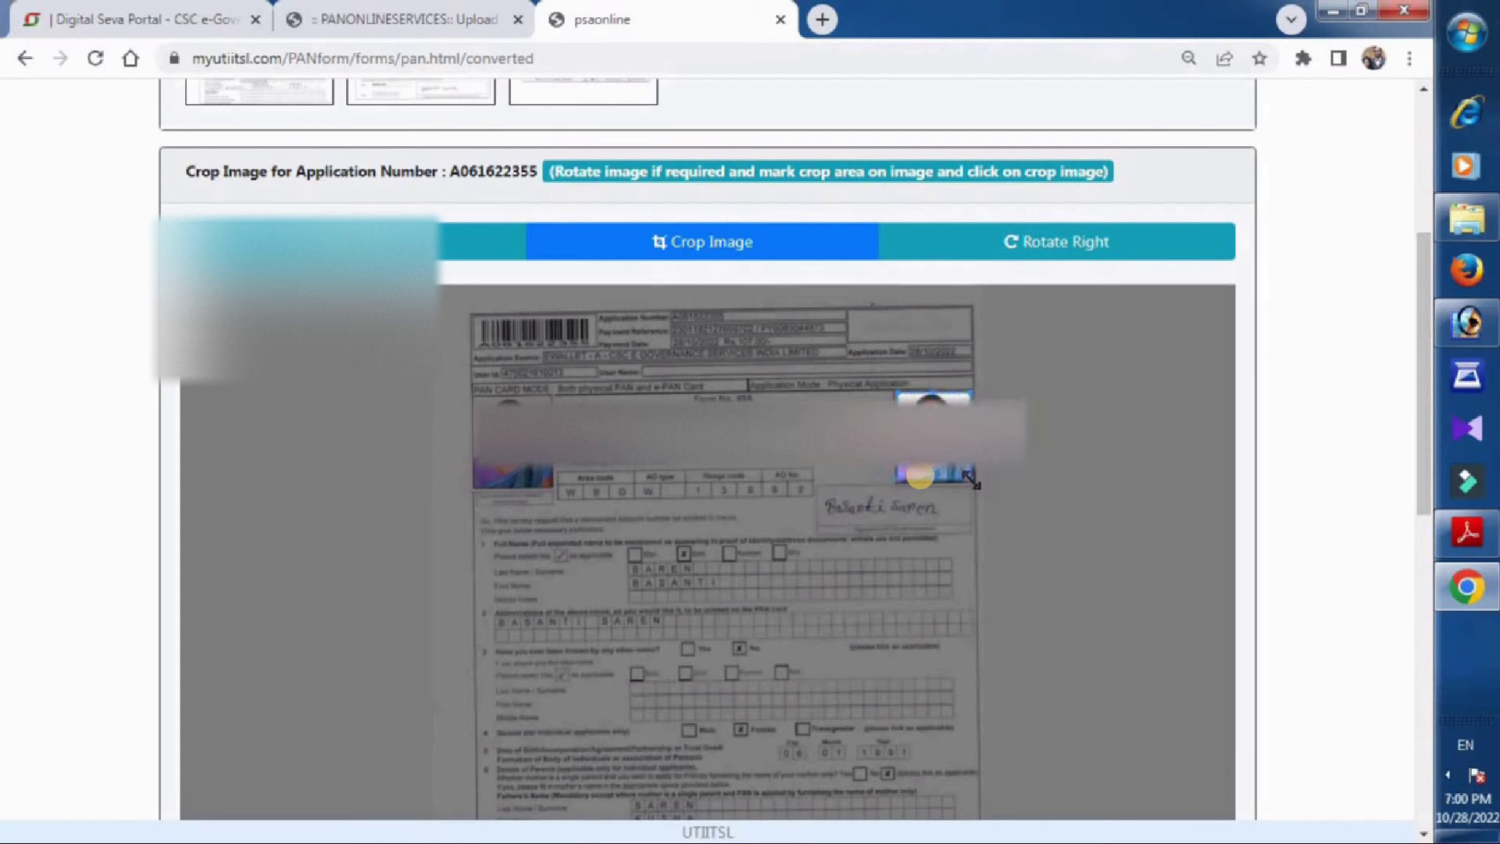
left_click(721, 248)
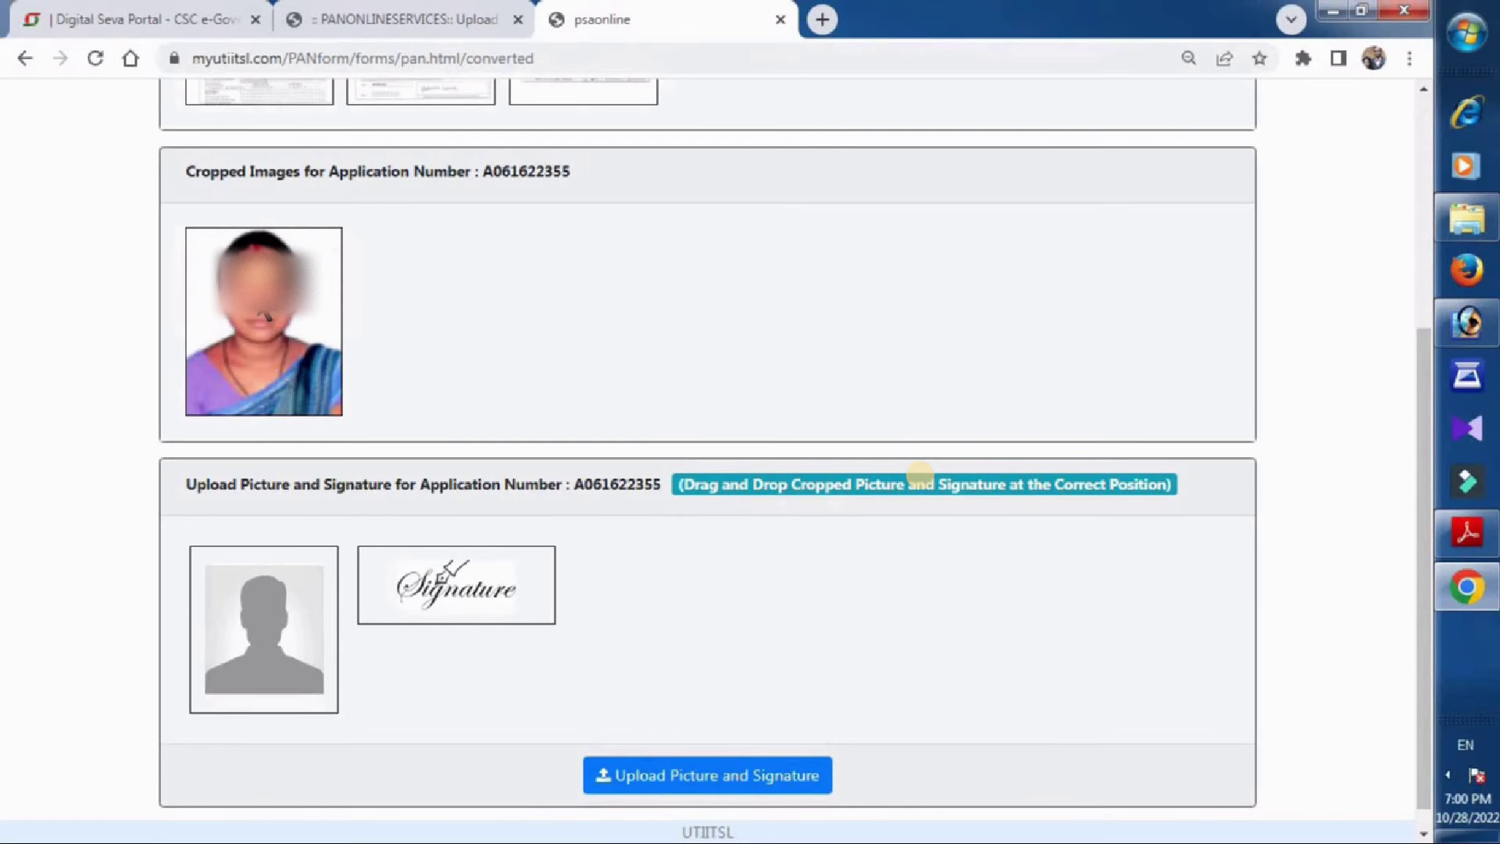
Place the cropped photo, crop the signature from page one into its slot, and upload both.
left_click_drag(266, 315, 265, 609)
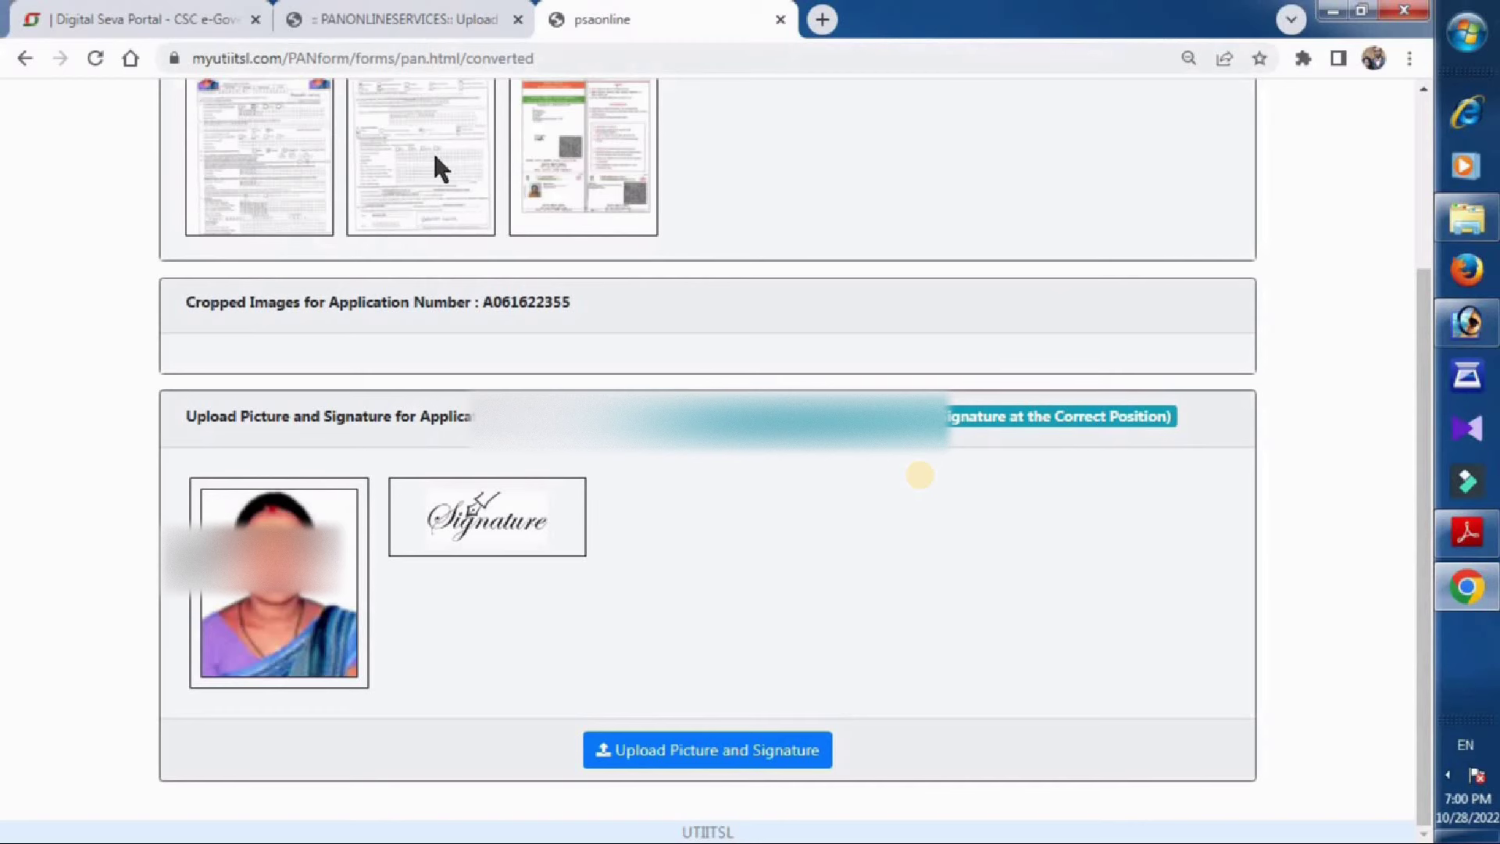
left_click(297, 135)
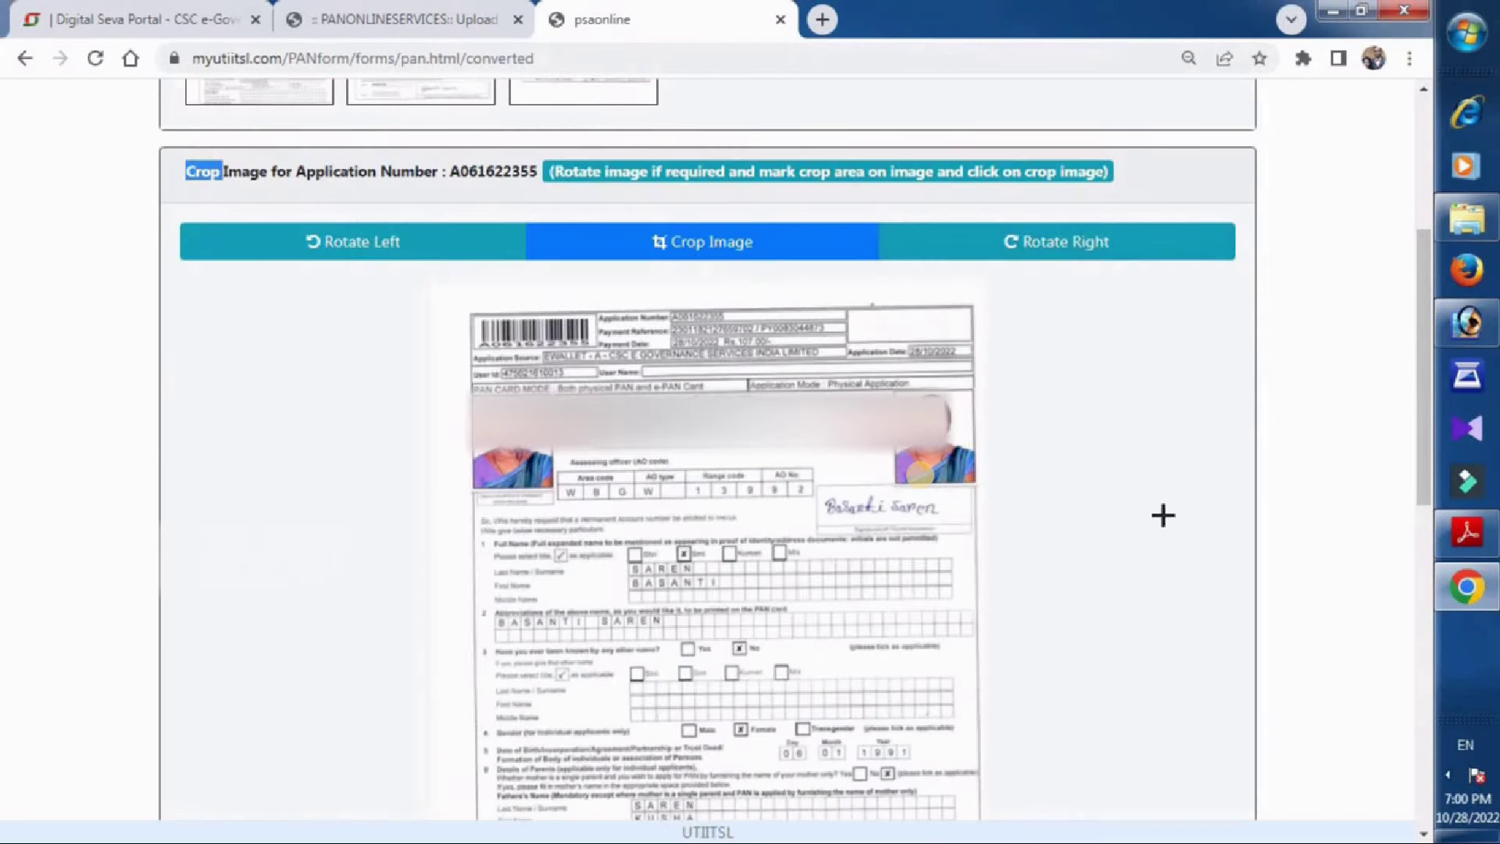
mouse_move(821, 494)
left_mouse_down()
mouse_move(858, 520)
mouse_move(947, 527)
left_mouse_up()
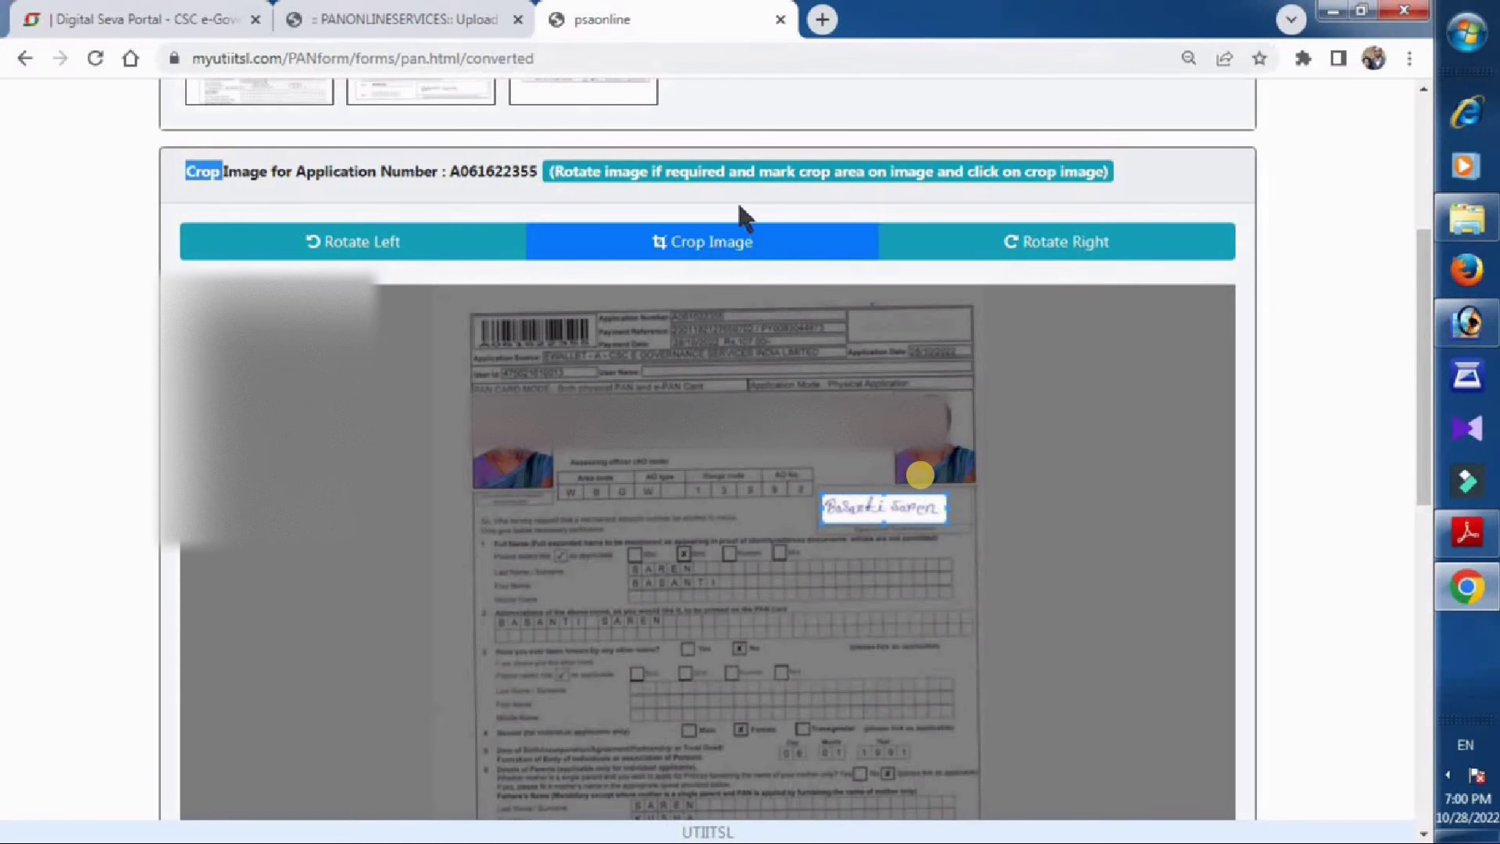
left_click(713, 244)
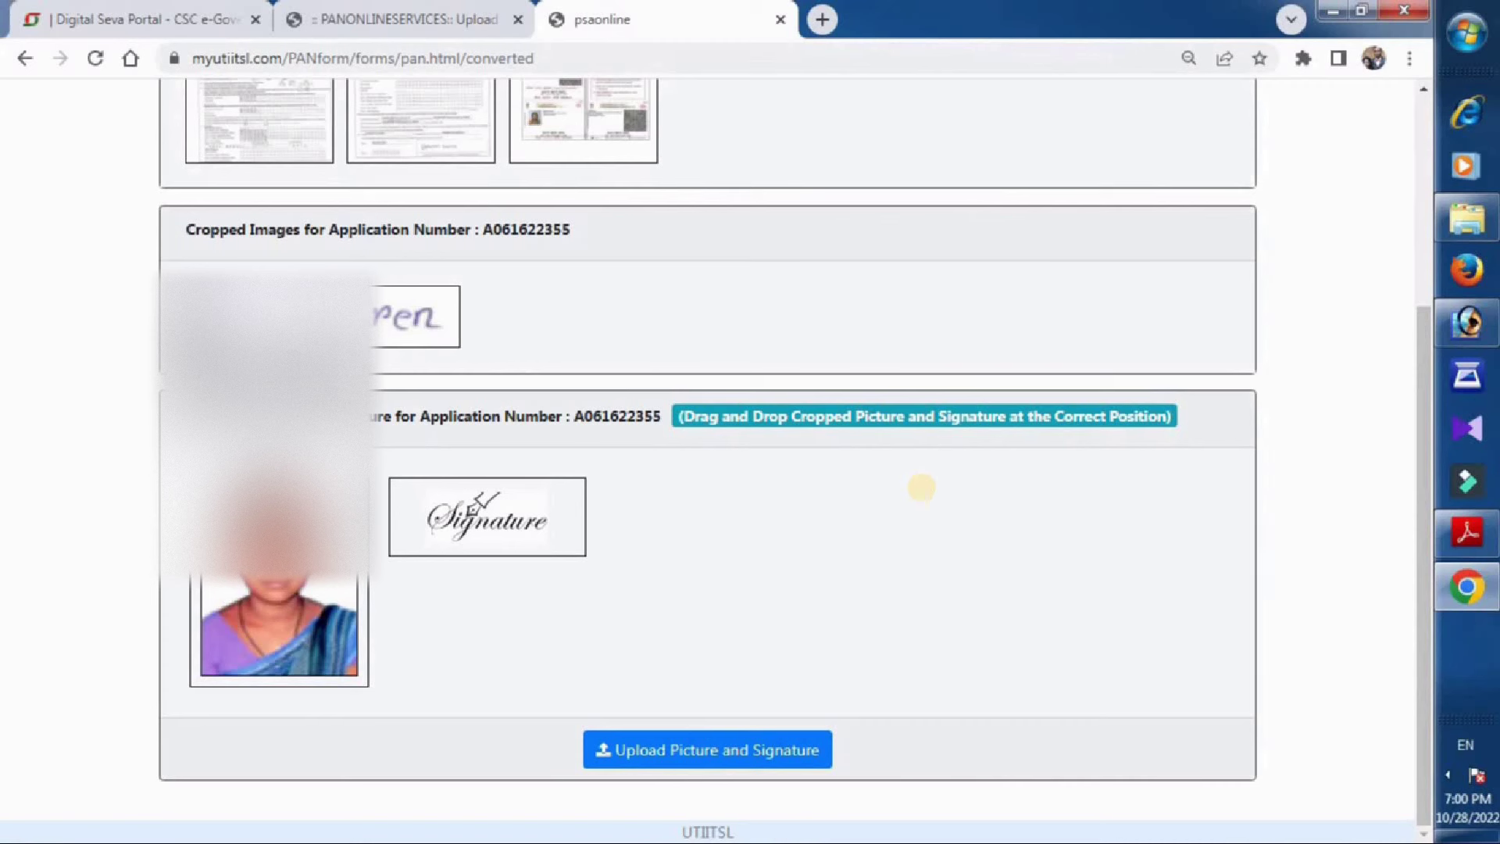
left_click_drag(343, 313, 507, 522)
left_click(754, 750)
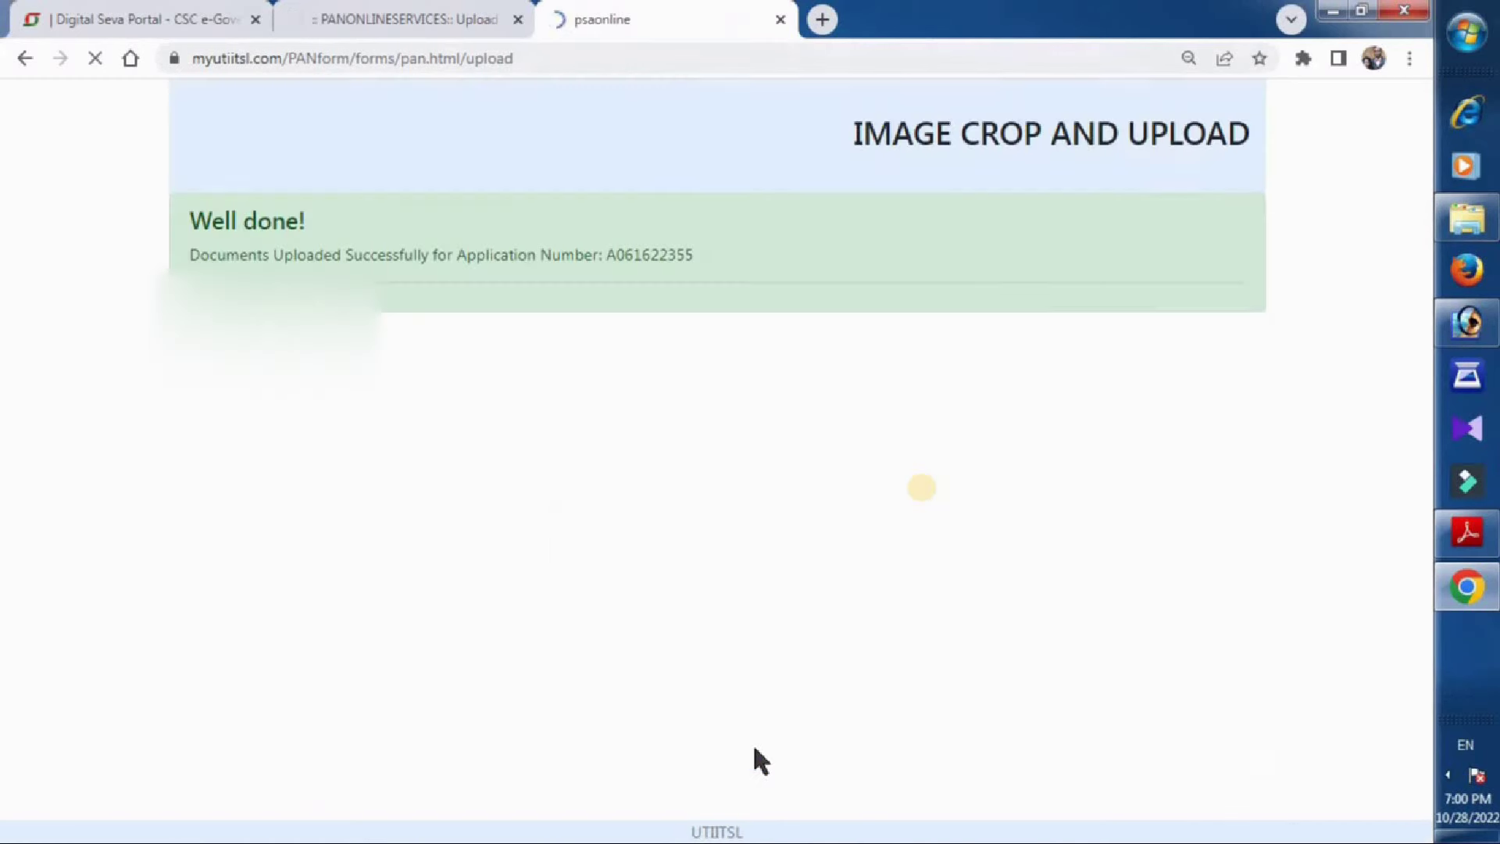